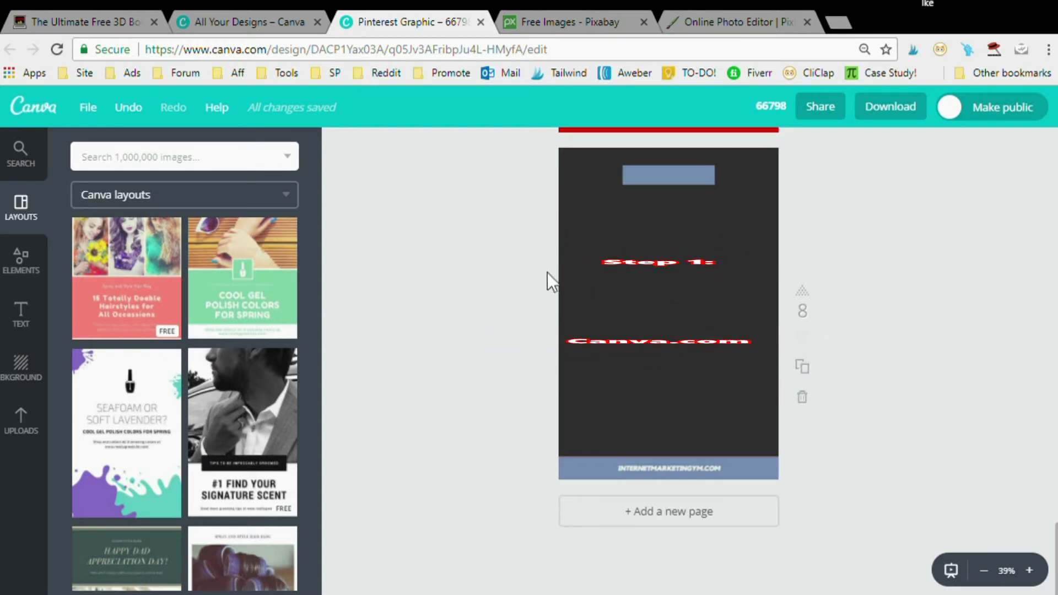
- Browse the Pixabay free-images site, then return to the Canva book cover design
scroll(208, 371, down, 5)
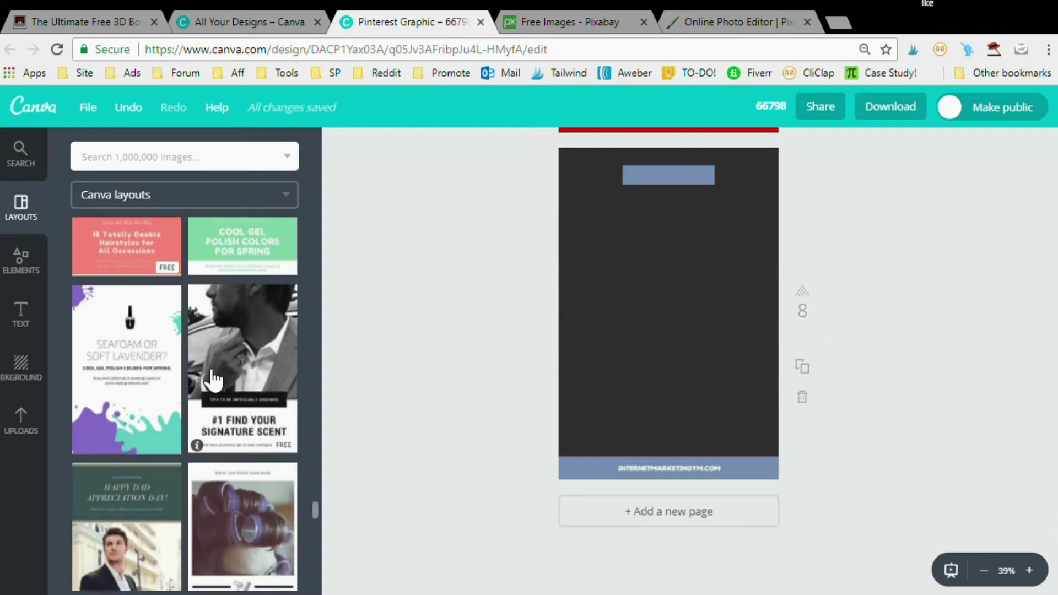
scroll(212, 380, up, 6)
scroll(212, 380, down, 8)
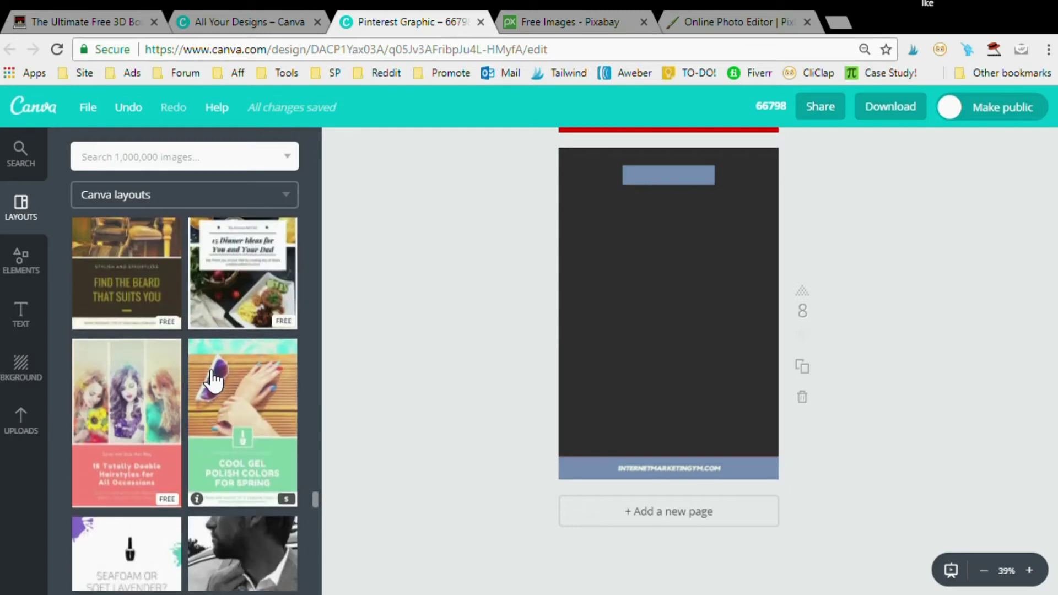
scroll(212, 380, down, 6)
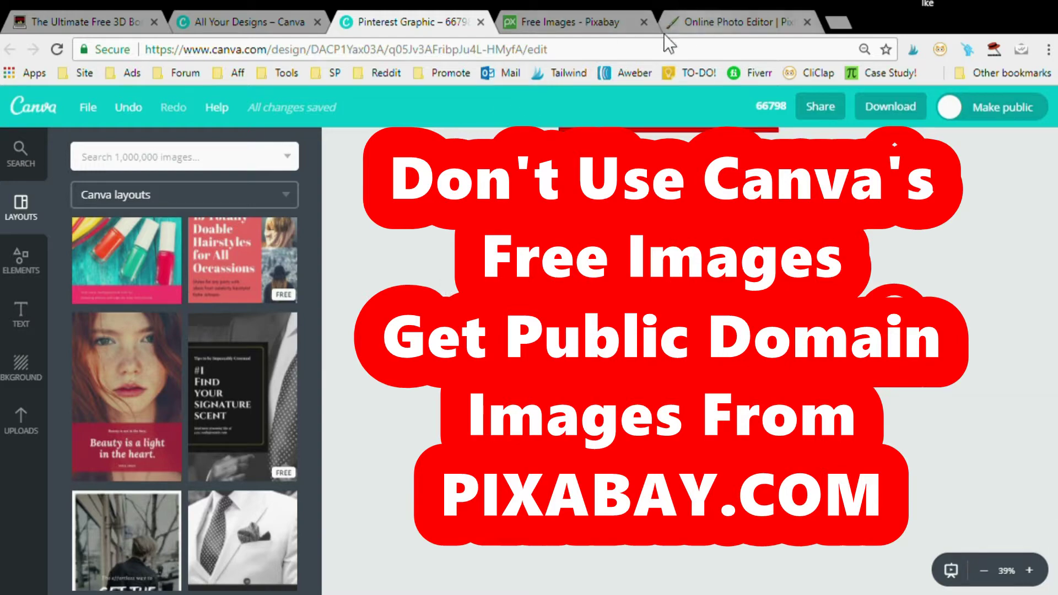
click(551, 22)
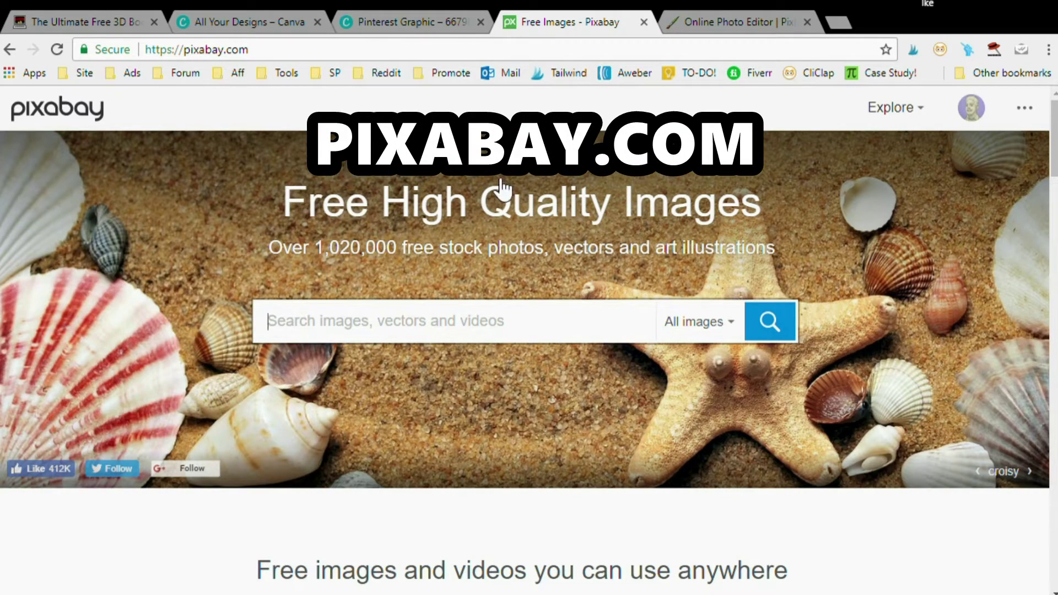
click(399, 17)
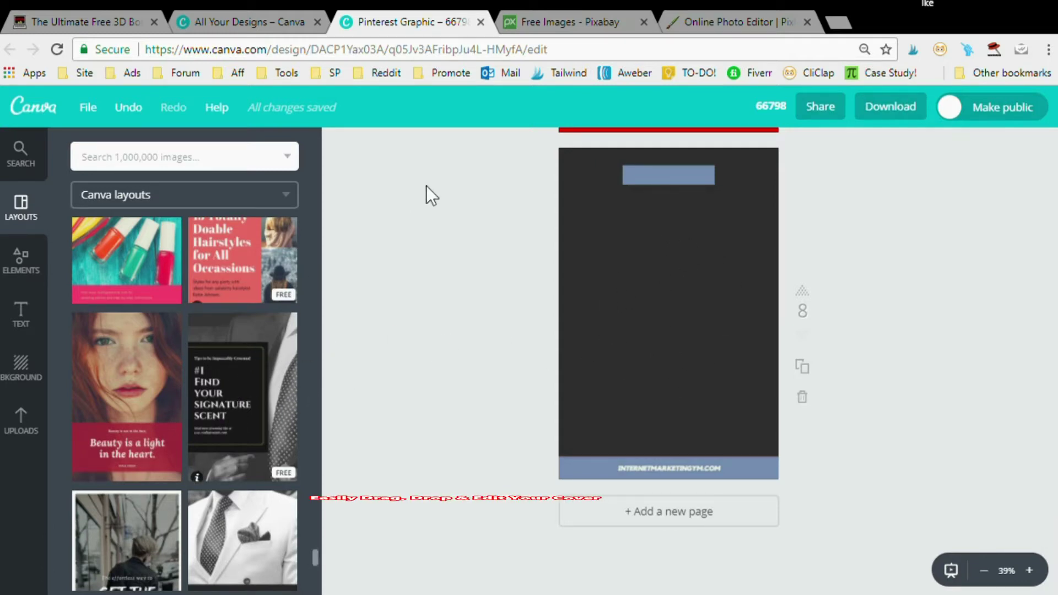
- Add the uploaded fist-and-pencil graphic to the cover, move it lower and shrink it slightly
click(24, 427)
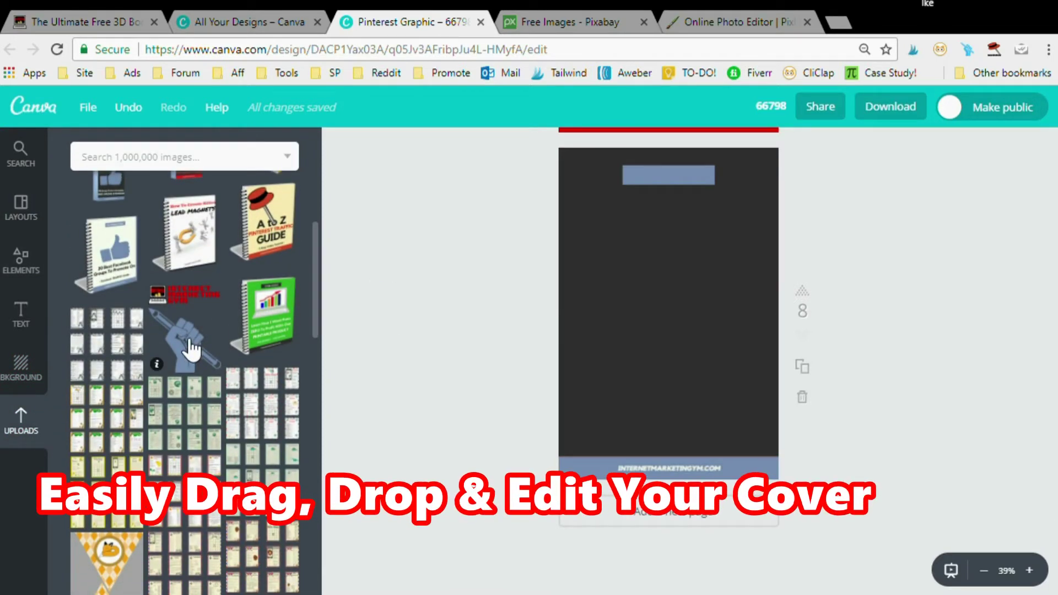
click(187, 347)
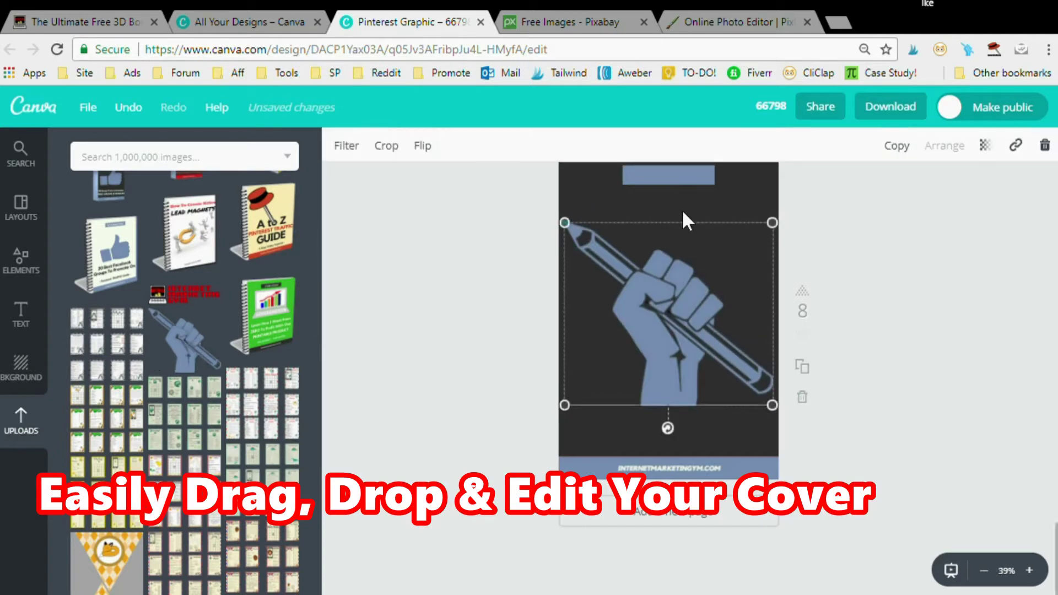
mouse_move(666, 306)
mouse_down()
mouse_move(662, 339)
mouse_move(667, 302)
mouse_up()
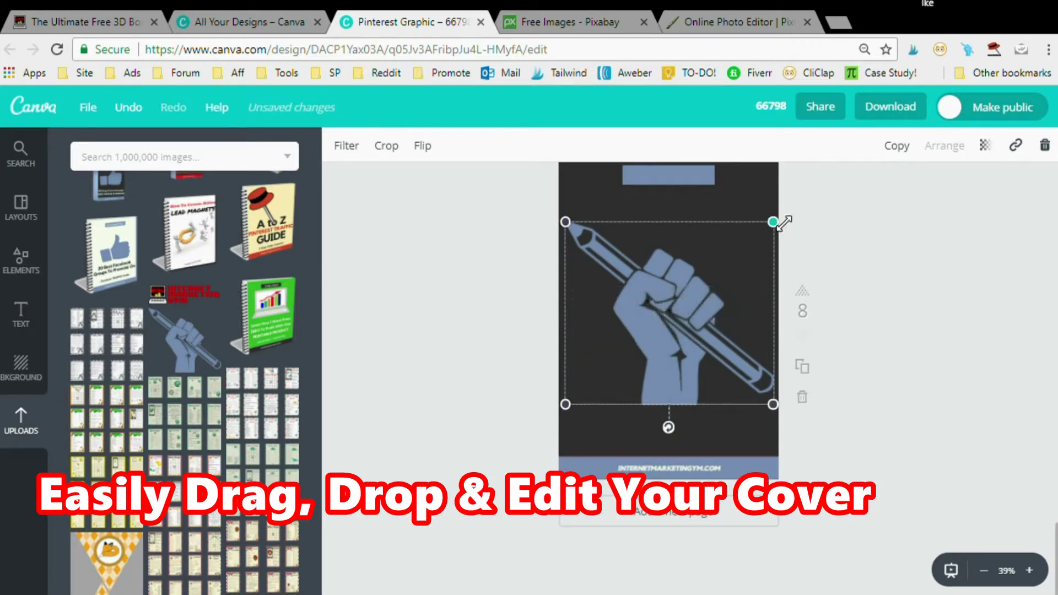
mouse_move(781, 224)
mouse_down()
mouse_move(739, 253)
mouse_move(763, 231)
mouse_up()
scroll(404, 343, up, 2)
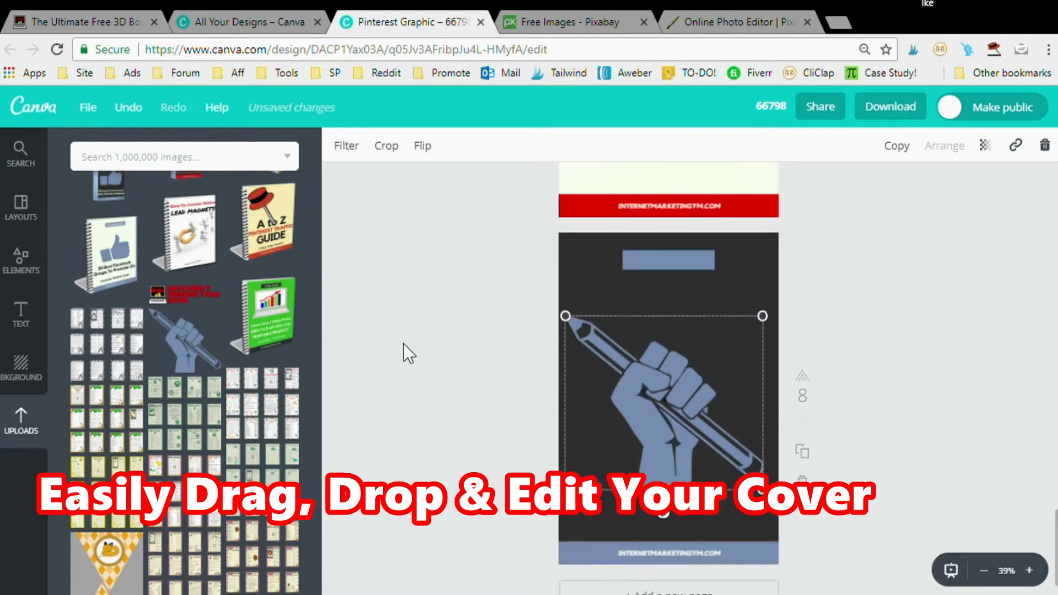
scroll(403, 346, down, 3)
- Drag a new heading text box from the Text panel onto the cover
click(22, 312)
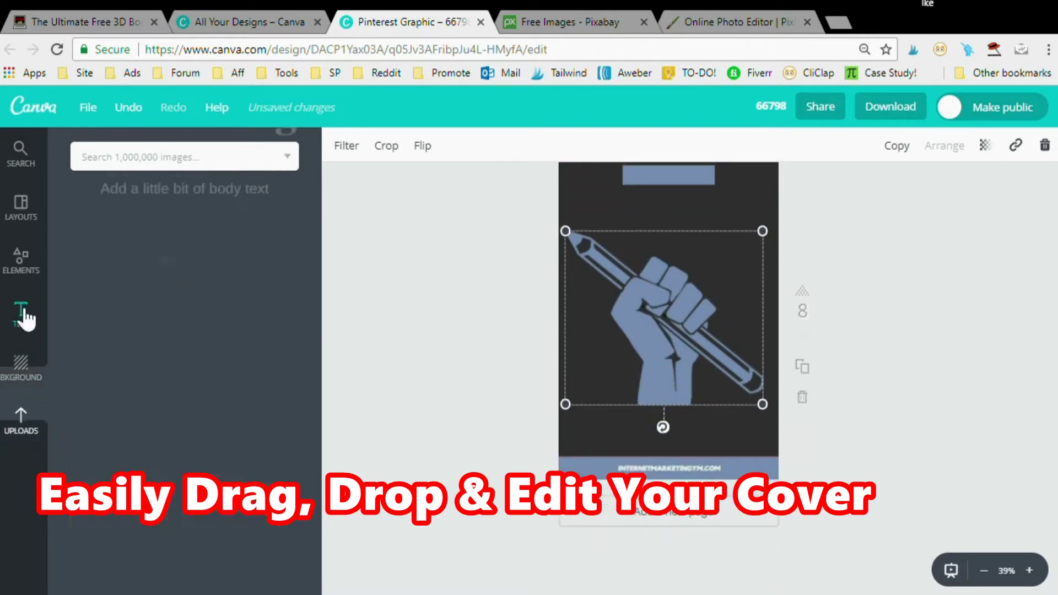
key(Escape)
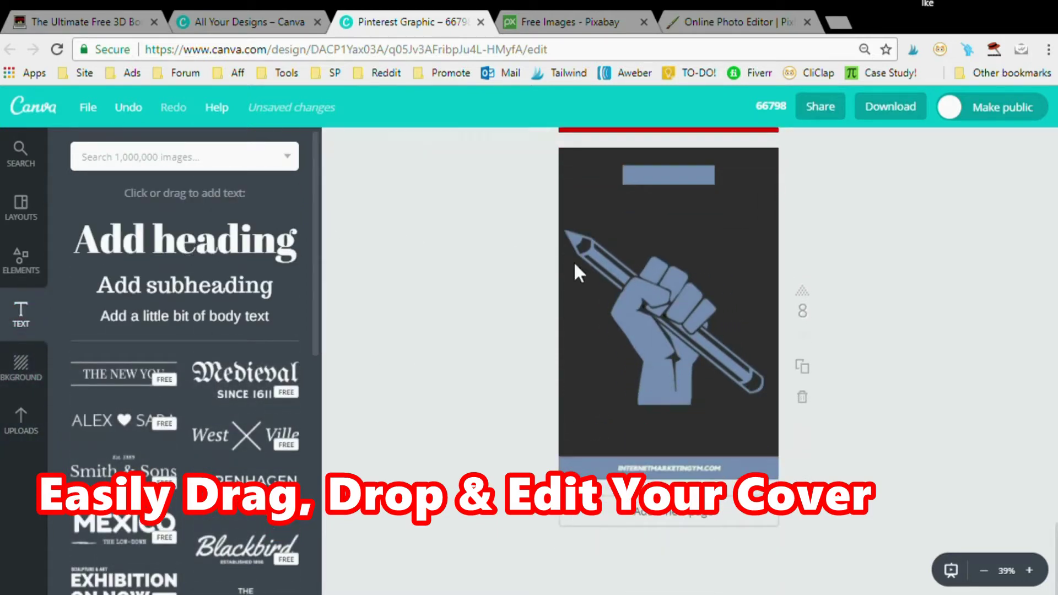
drag(184, 240, 666, 322)
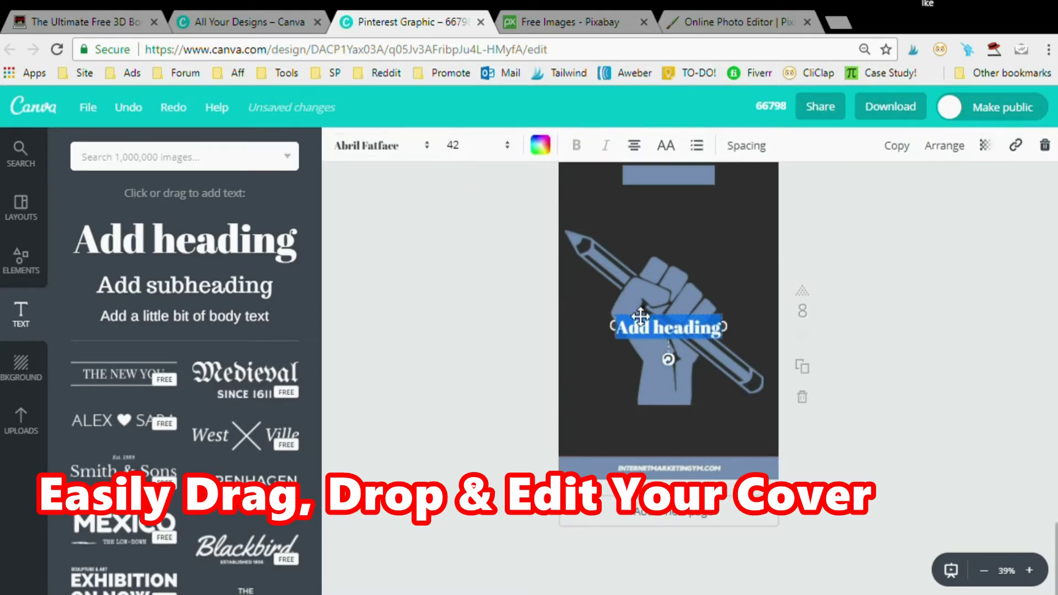
- Make the heading text white (ffffff) and move it to the top bar of the cover
click(540, 145)
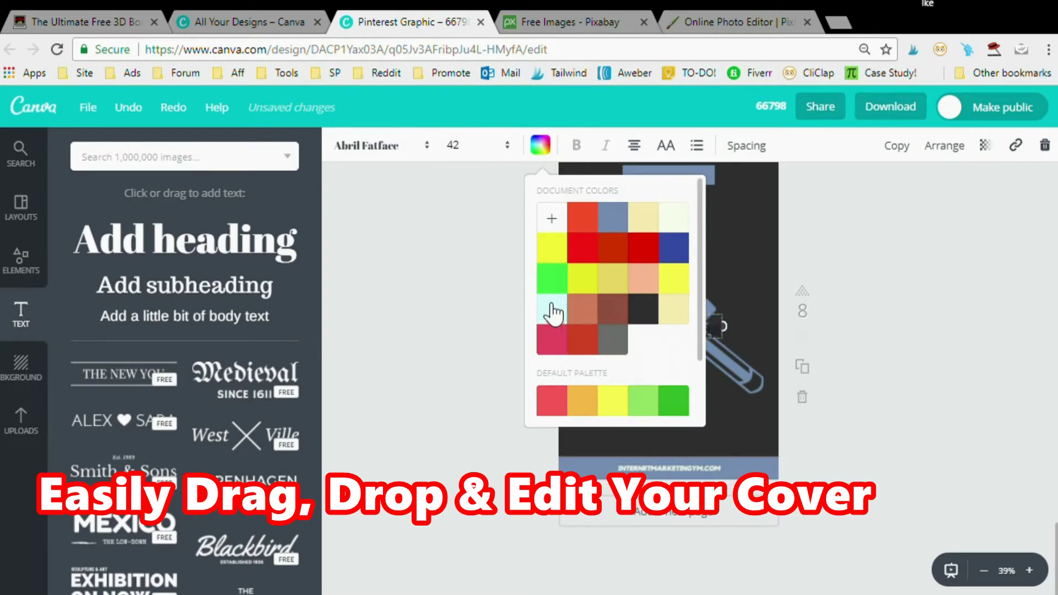
click(551, 217)
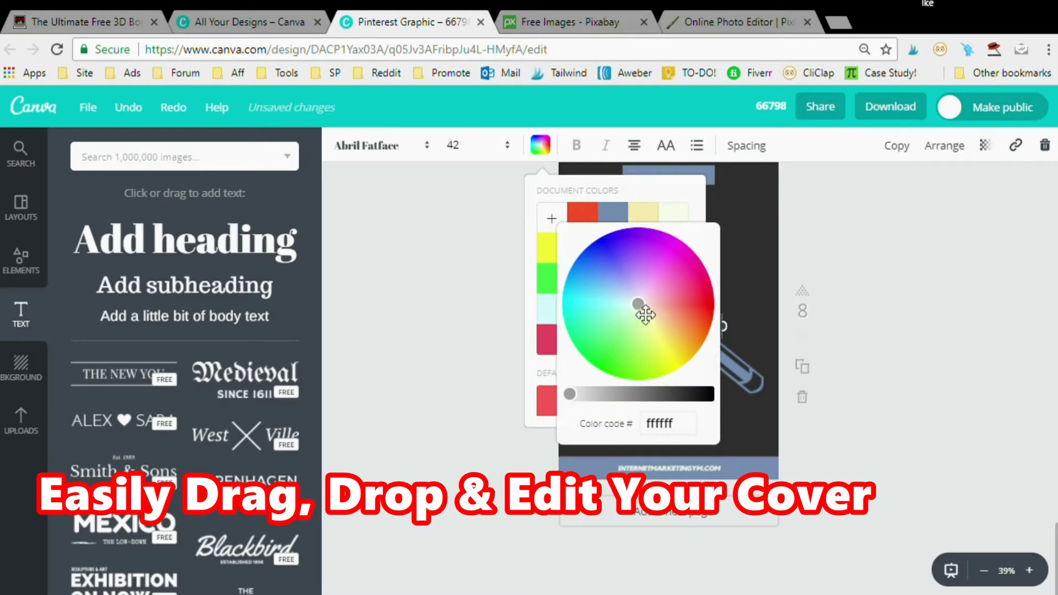
mouse_move(645, 315)
mouse_down()
mouse_move(642, 304)
mouse_move(645, 320)
mouse_up()
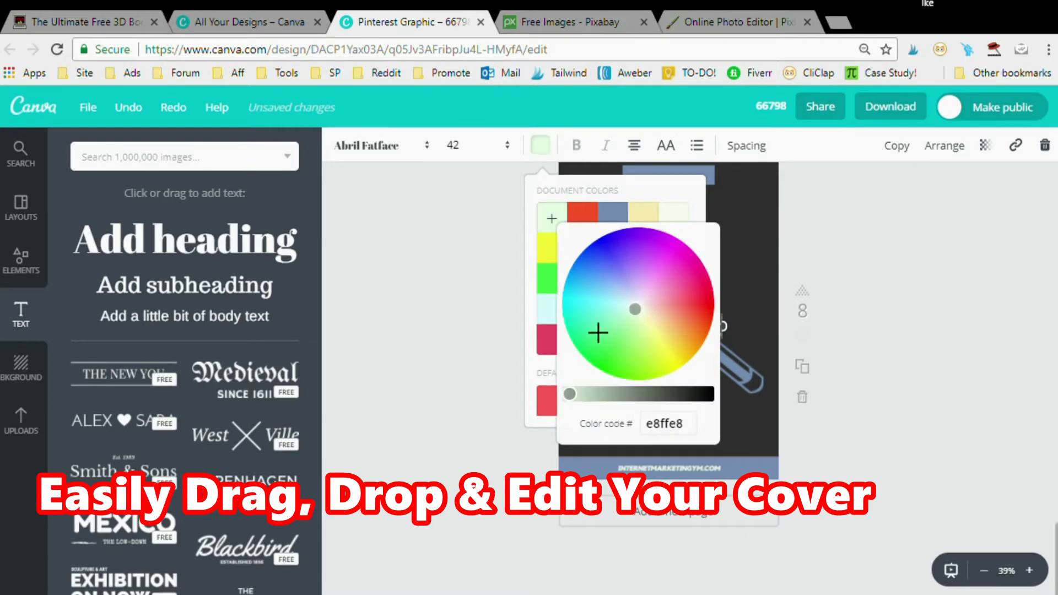
click(652, 429)
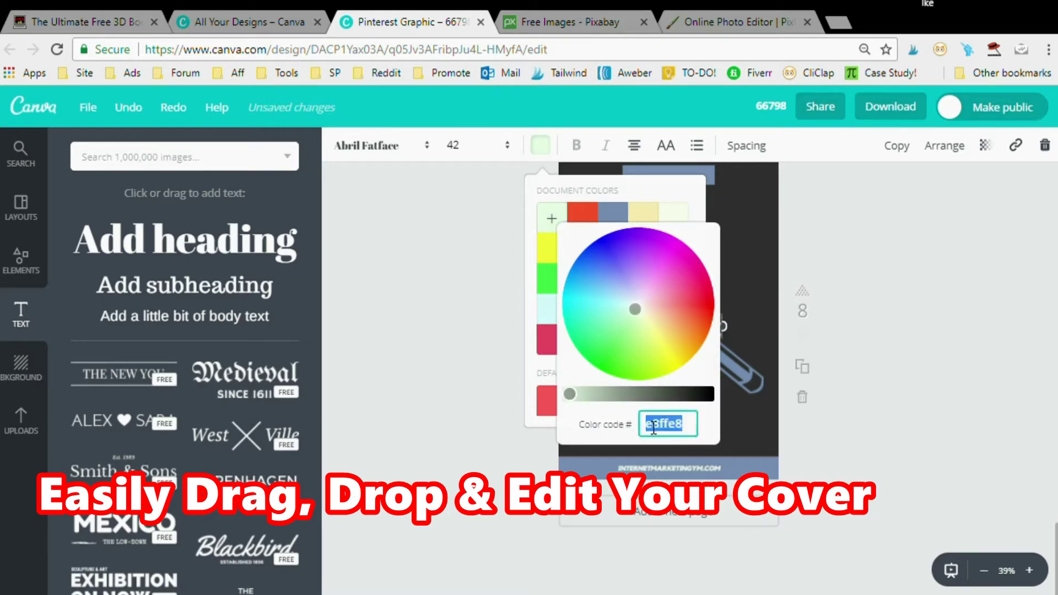
text(ffffff)
click(741, 397)
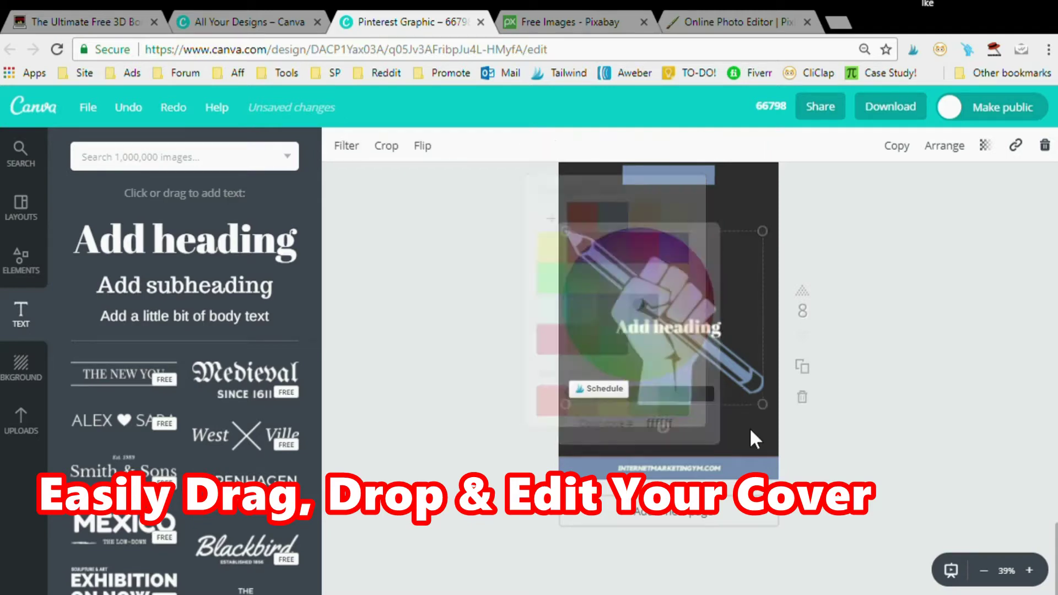
drag(692, 342, 685, 190)
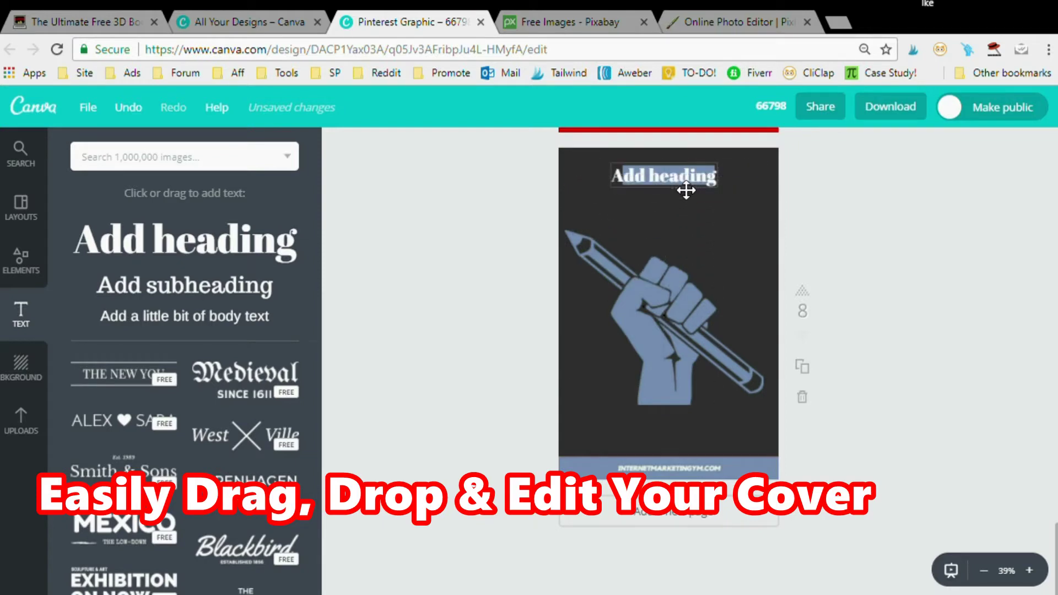
- Change the heading's wording to 'FREE FOR ALL' at font size 24
click(685, 188)
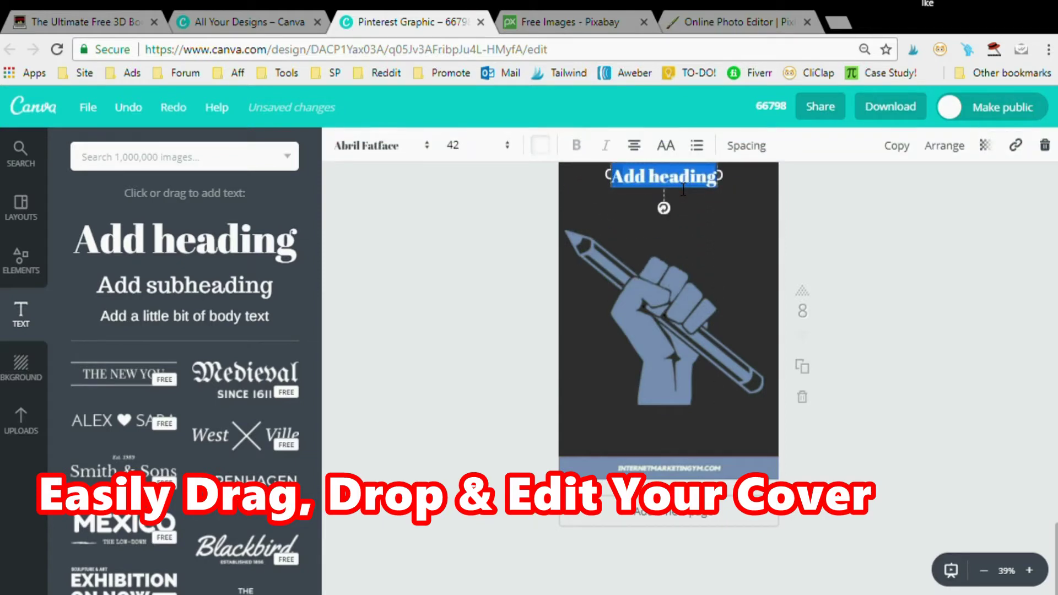
text(FREE)
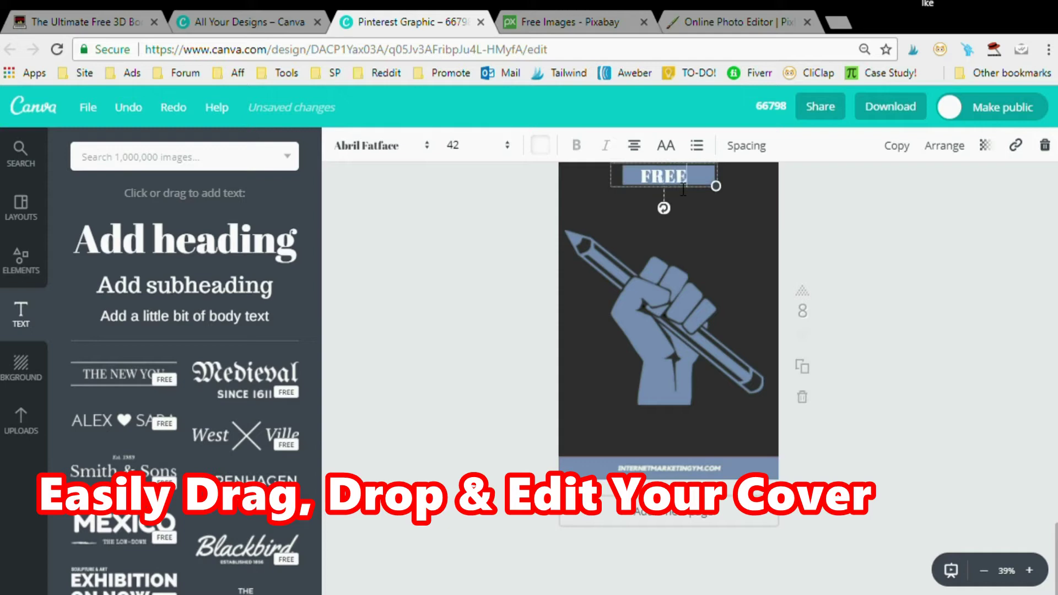
text( FOR ALL)
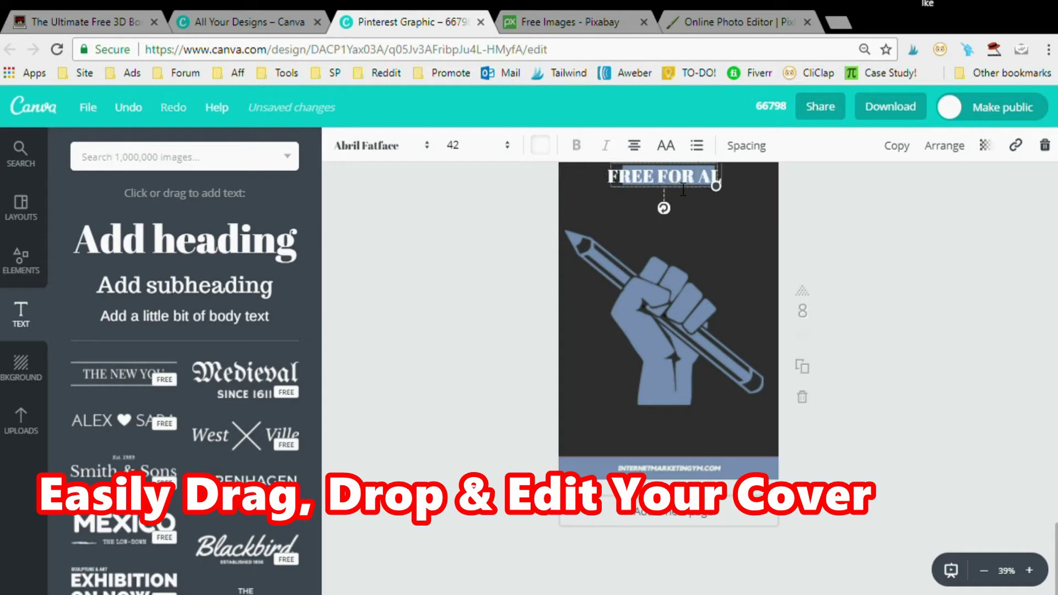
click(507, 148)
click(470, 293)
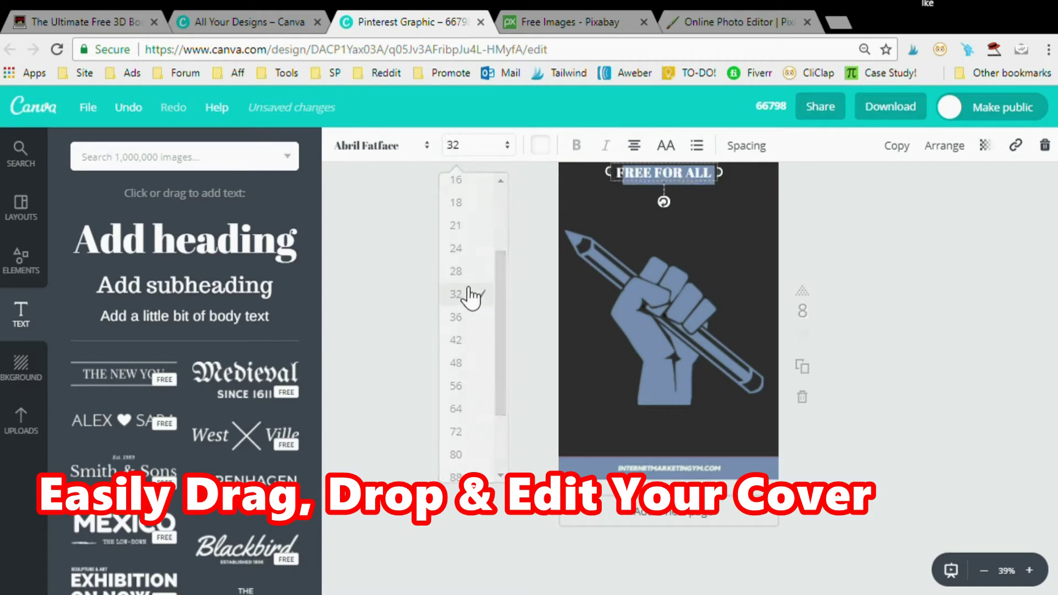
click(506, 146)
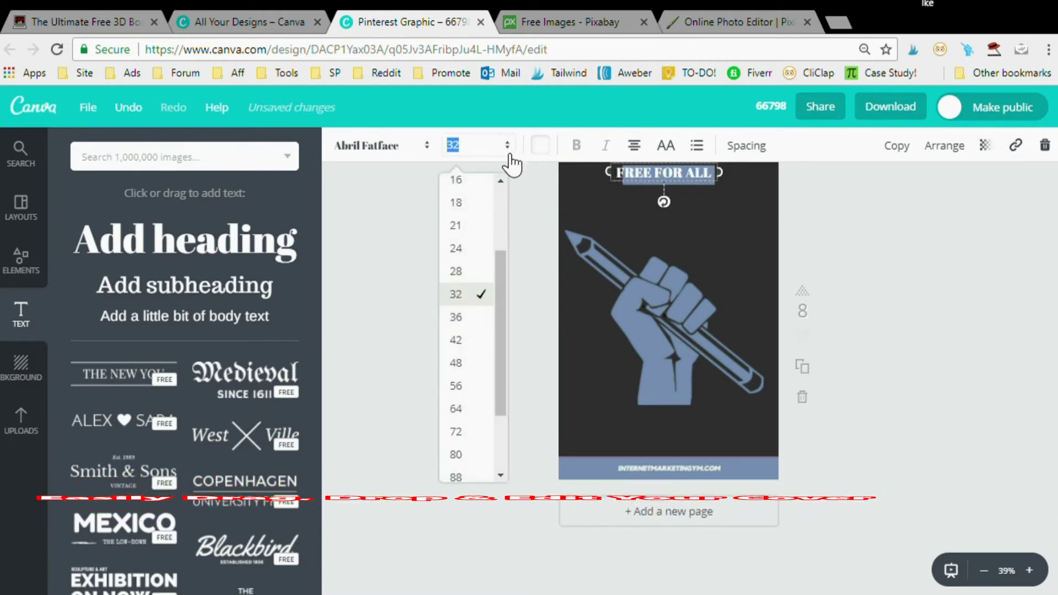
click(479, 249)
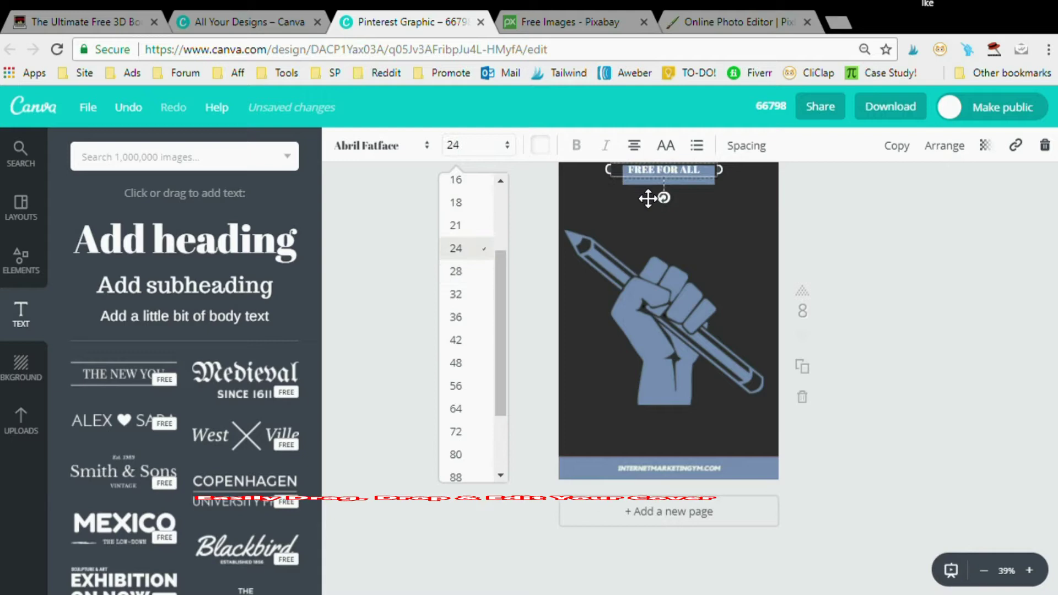
scroll(496, 273, up, 2)
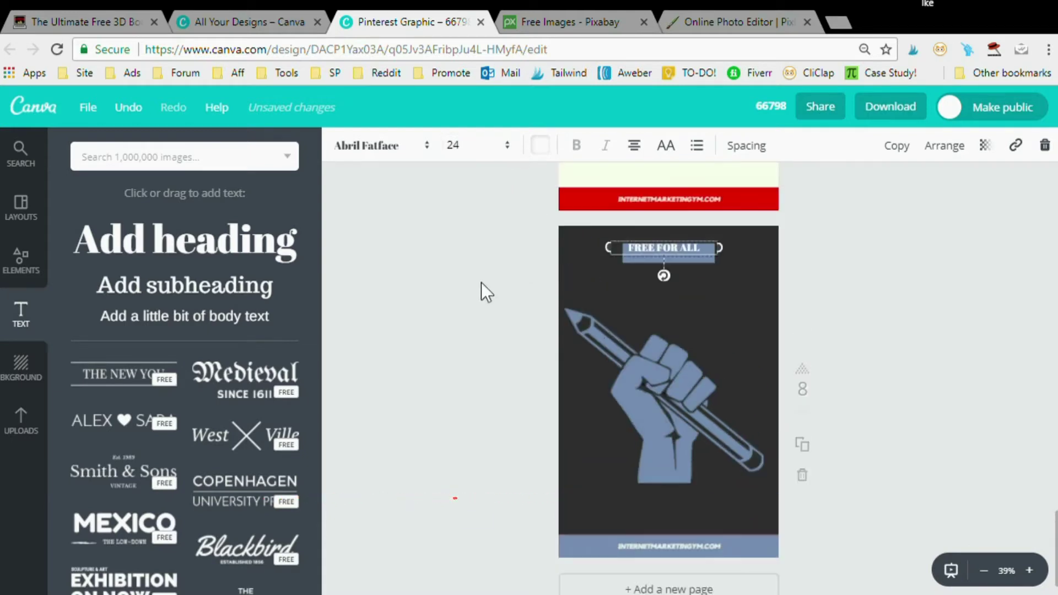
- Set the FREE FOR ALL label to Coustard and nudge it slightly lower
click(437, 149)
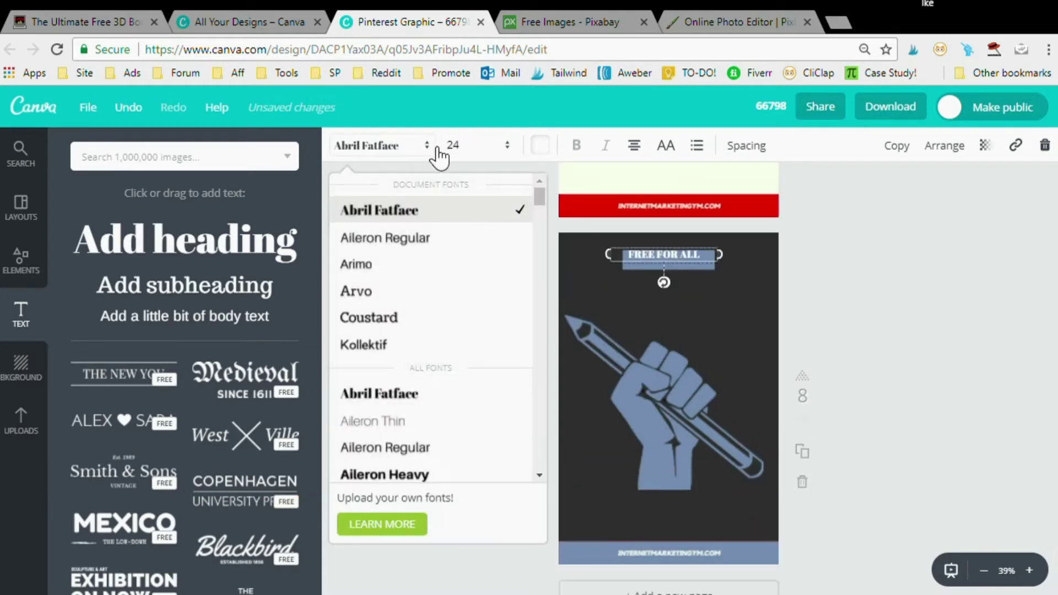
click(408, 325)
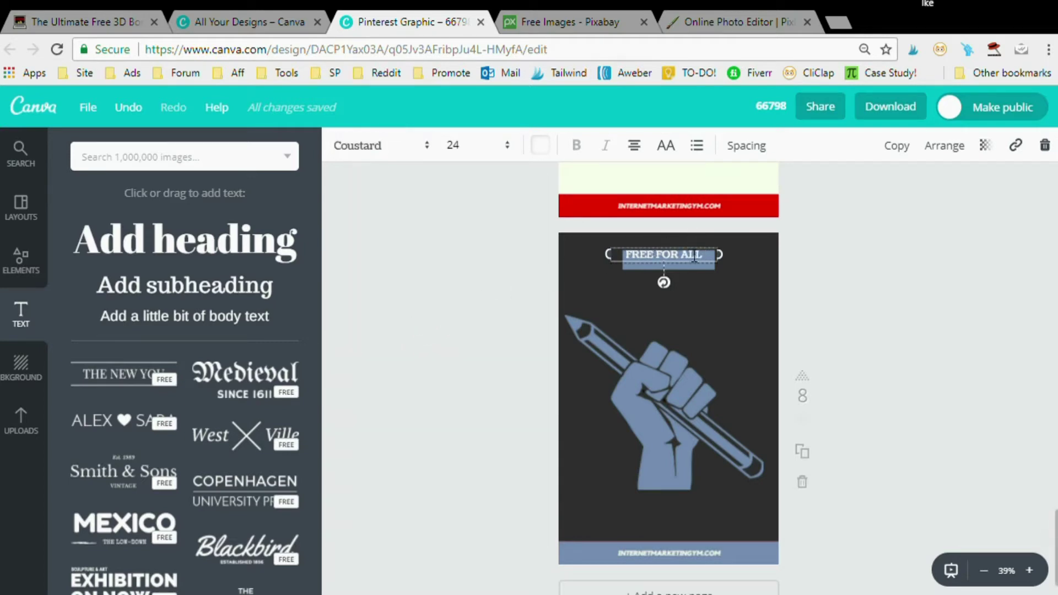
drag(698, 254, 701, 258)
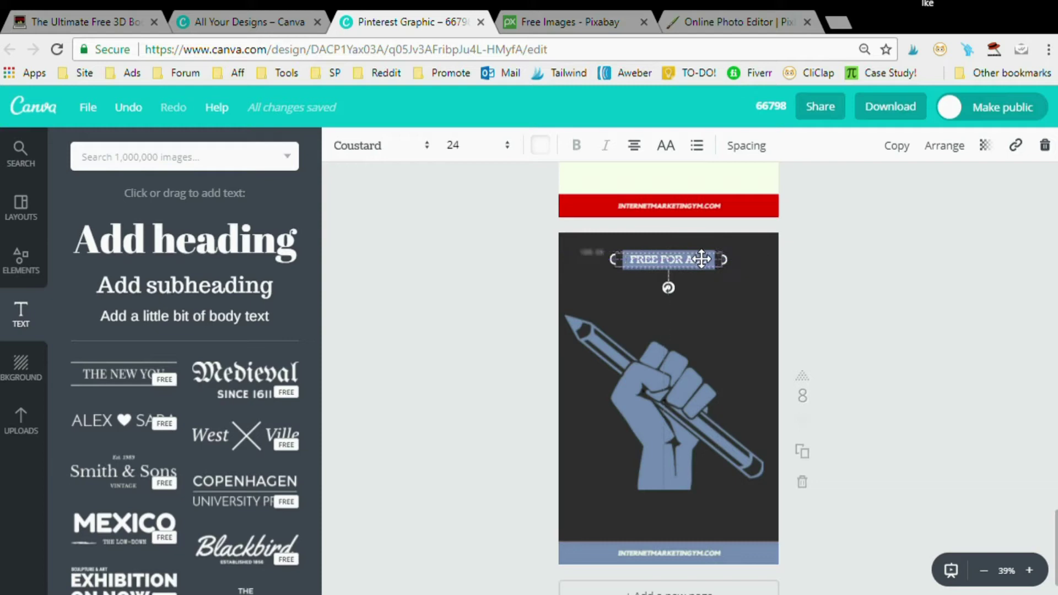
- Add a second heading to the cover in Coustard with white text
click(462, 389)
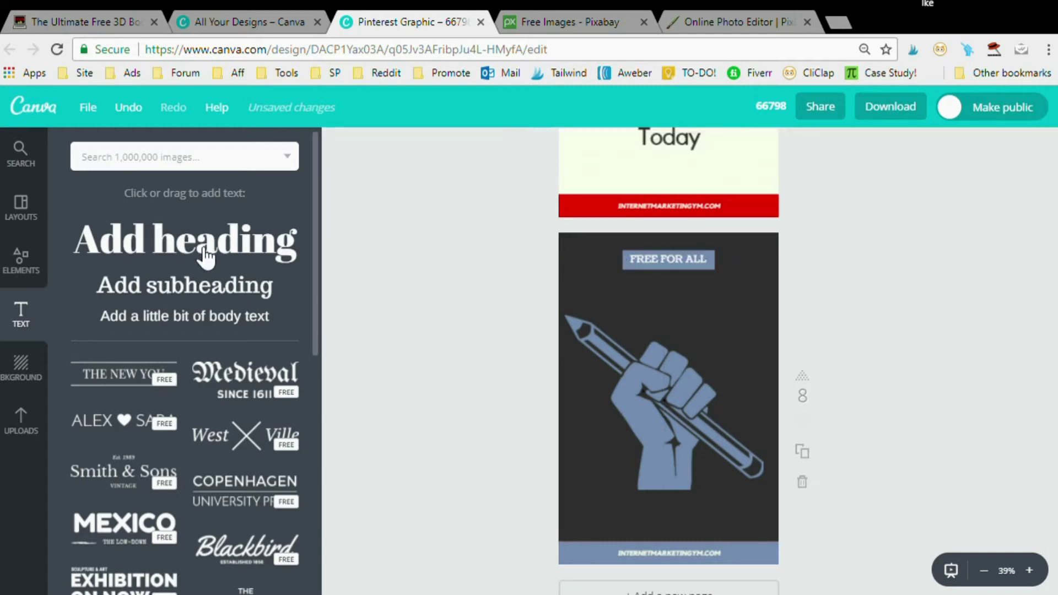
drag(207, 256, 670, 416)
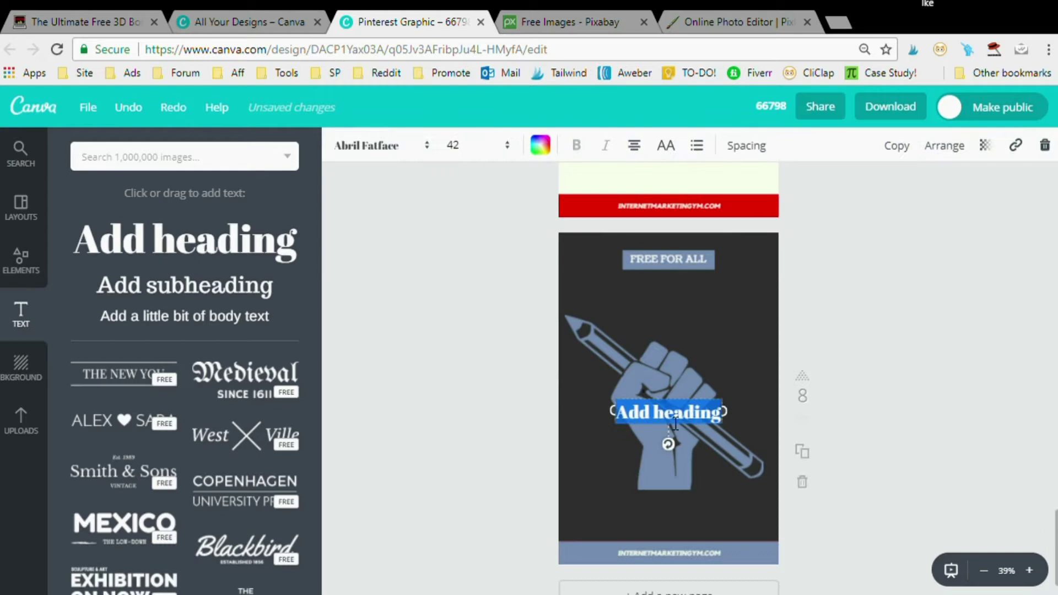
double_click(674, 421)
click(427, 145)
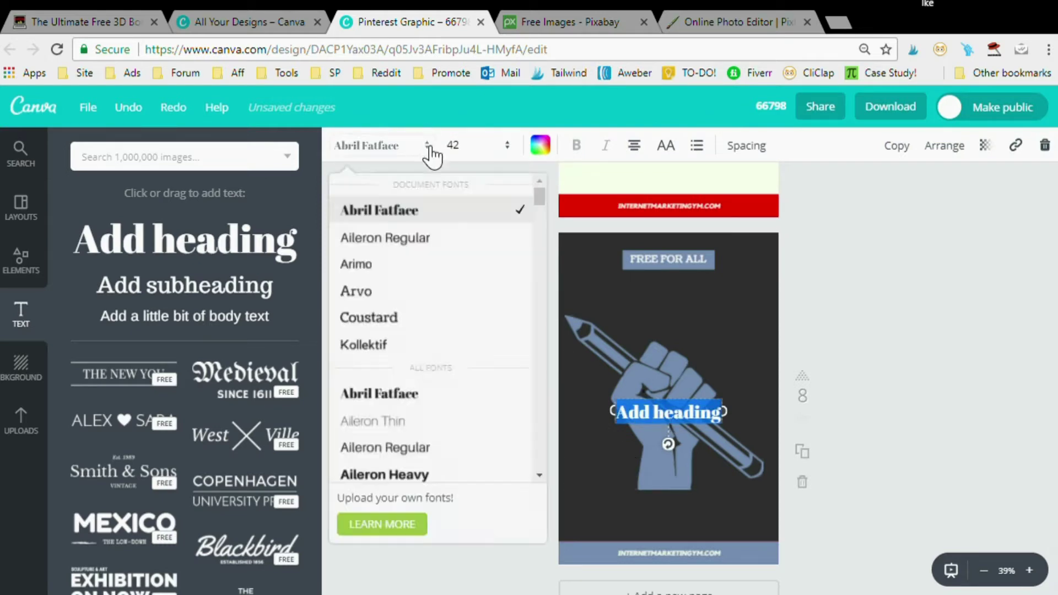
click(401, 316)
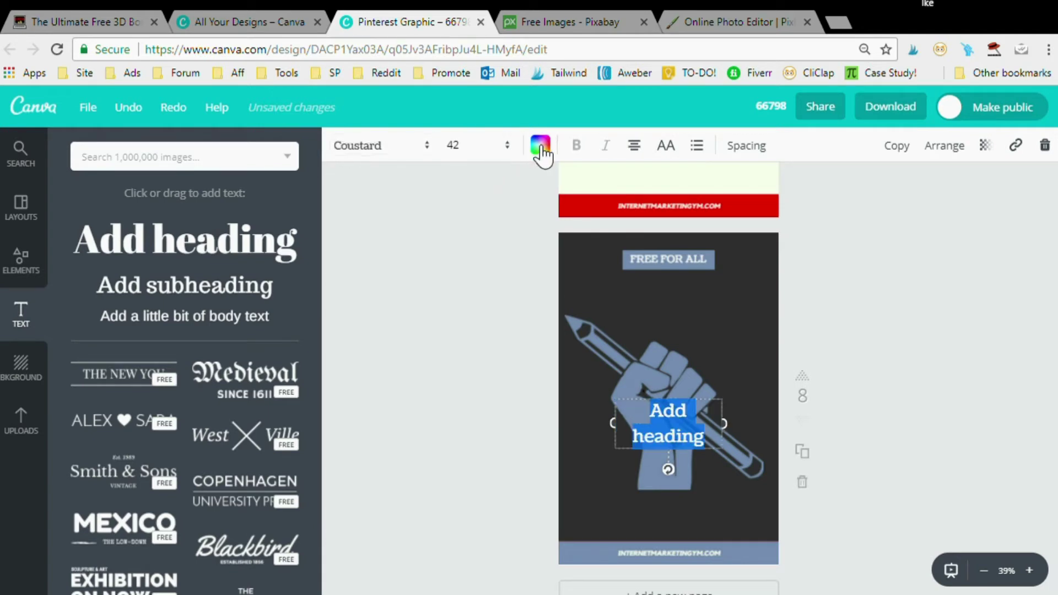
click(543, 148)
click(550, 219)
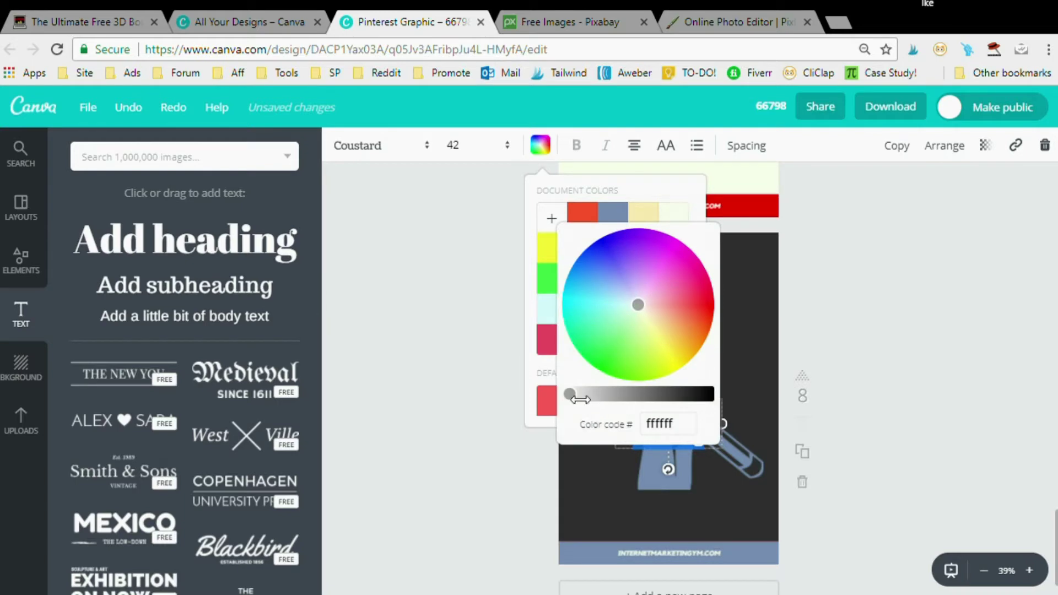
click(579, 398)
click(724, 492)
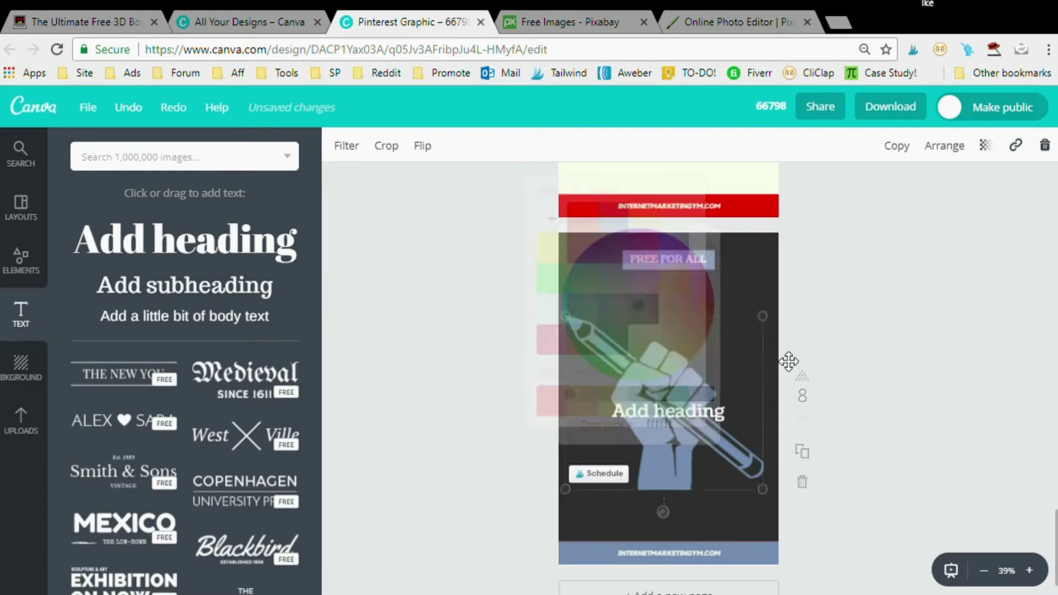
- Type the title 'Learn To Write' and 'Sales Copy' on two lines
click(703, 421)
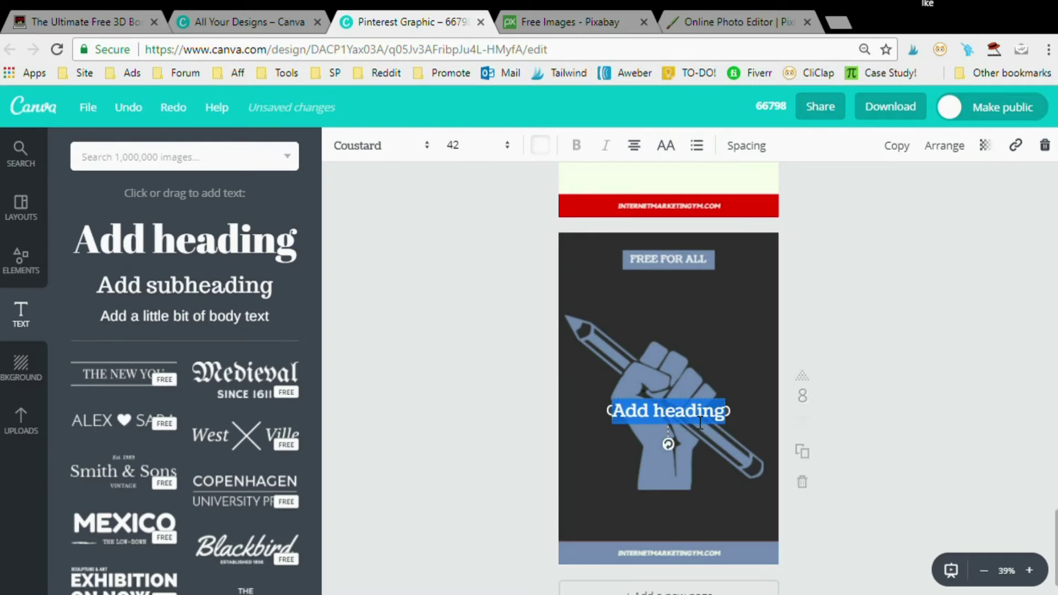
text(Leanr)
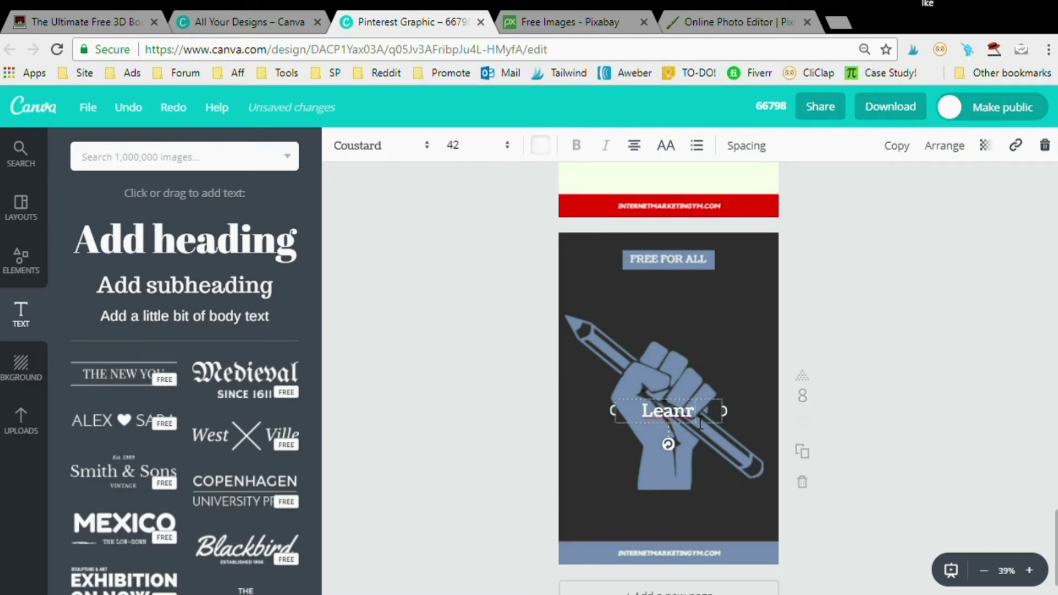
key(BackSpace)
key(BackSpace)
text(rn To Write)
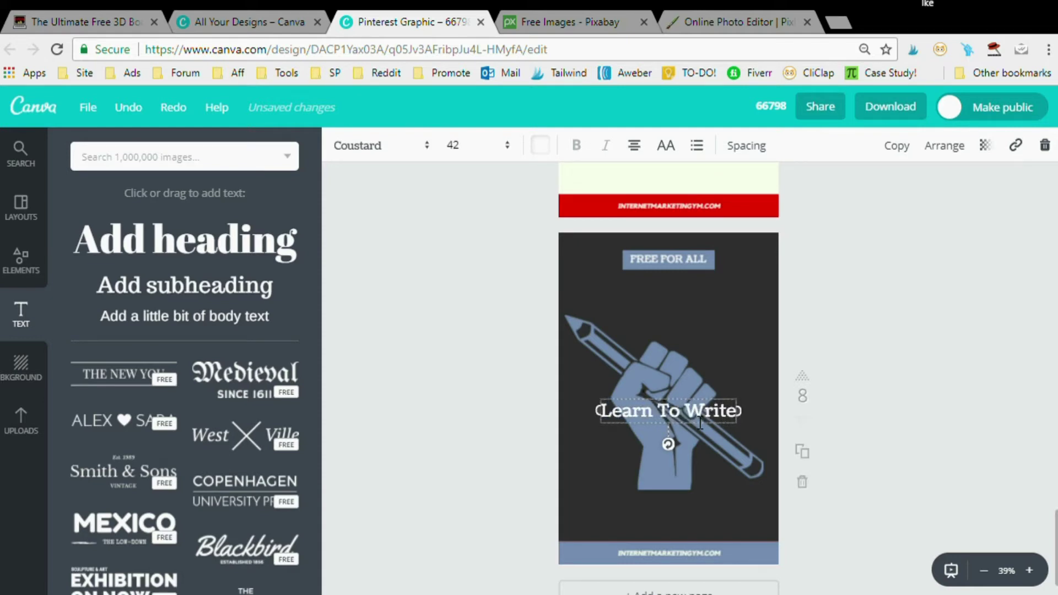
key(Return)
text(S)
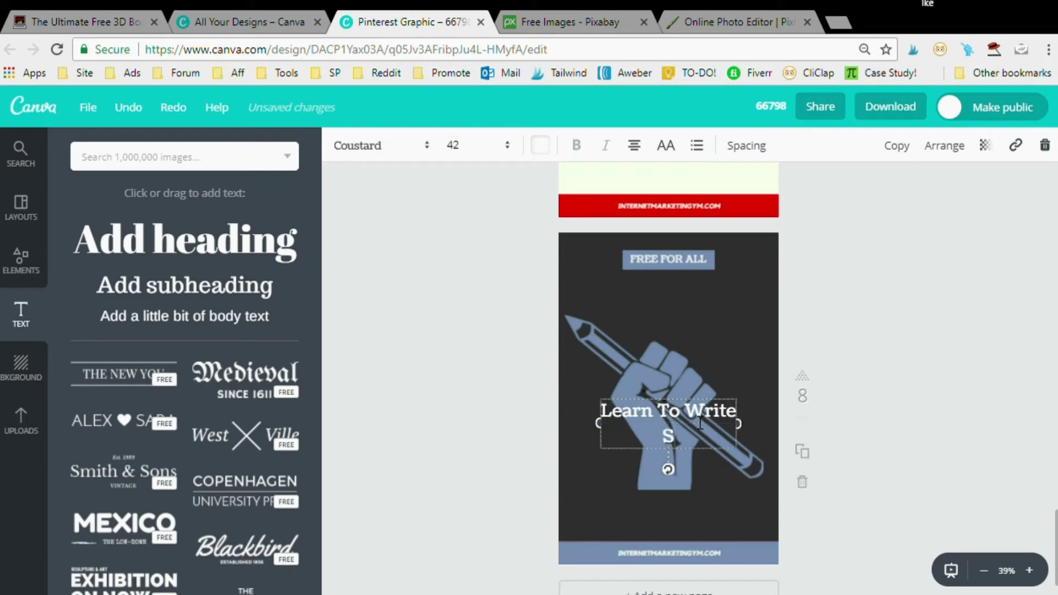
text(ales Copy)
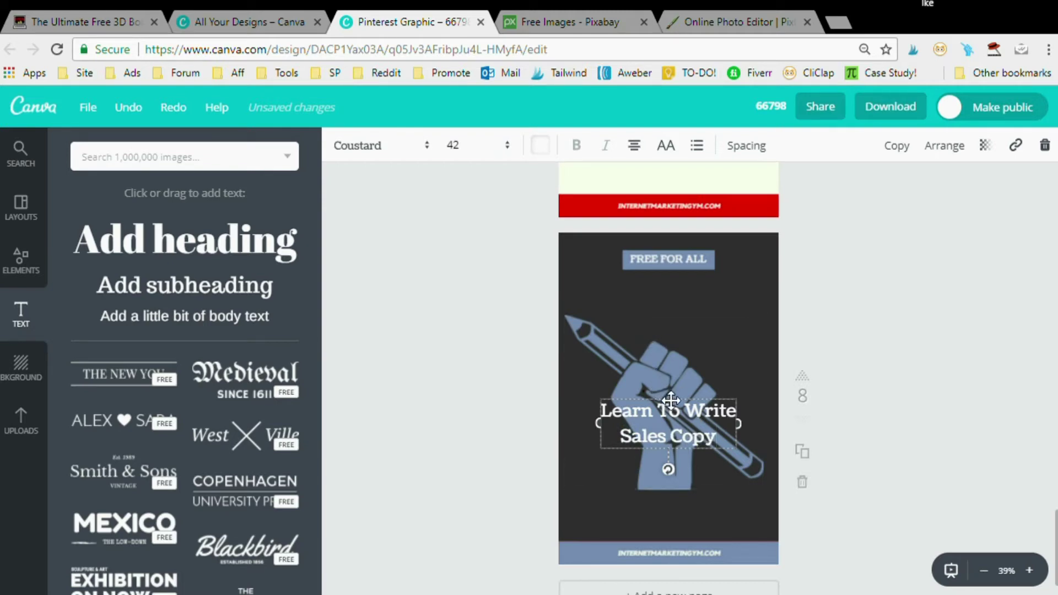
- Place the title just below FREE FOR ALL, centred, with the fist graphic moved slightly down
mouse_move(669, 407)
mouse_down()
mouse_move(680, 299)
mouse_move(667, 292)
mouse_up()
mouse_move(676, 428)
mouse_down()
mouse_move(676, 439)
mouse_move(680, 349)
mouse_move(667, 330)
mouse_up()
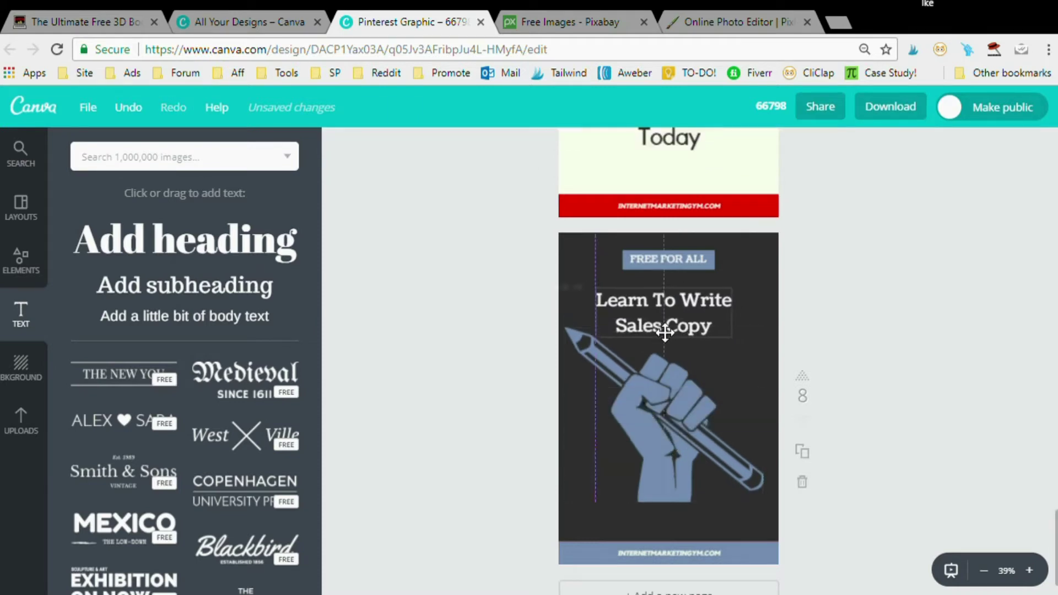
drag(665, 332, 671, 334)
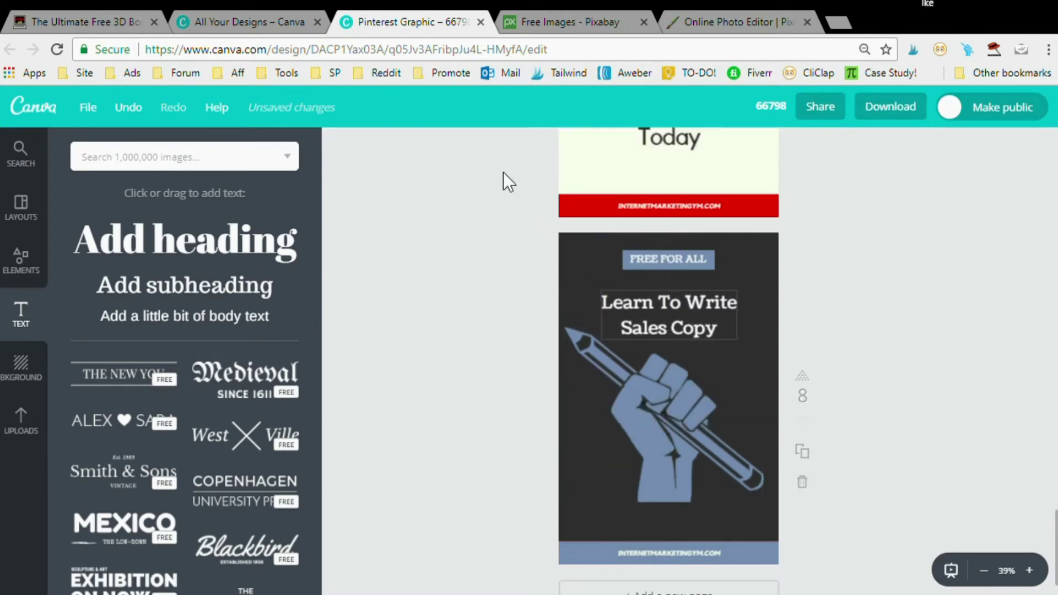
- Enlarge the Learn To Write Sales Copy heading to size 56 and lower the fist graphic a little
click(631, 308)
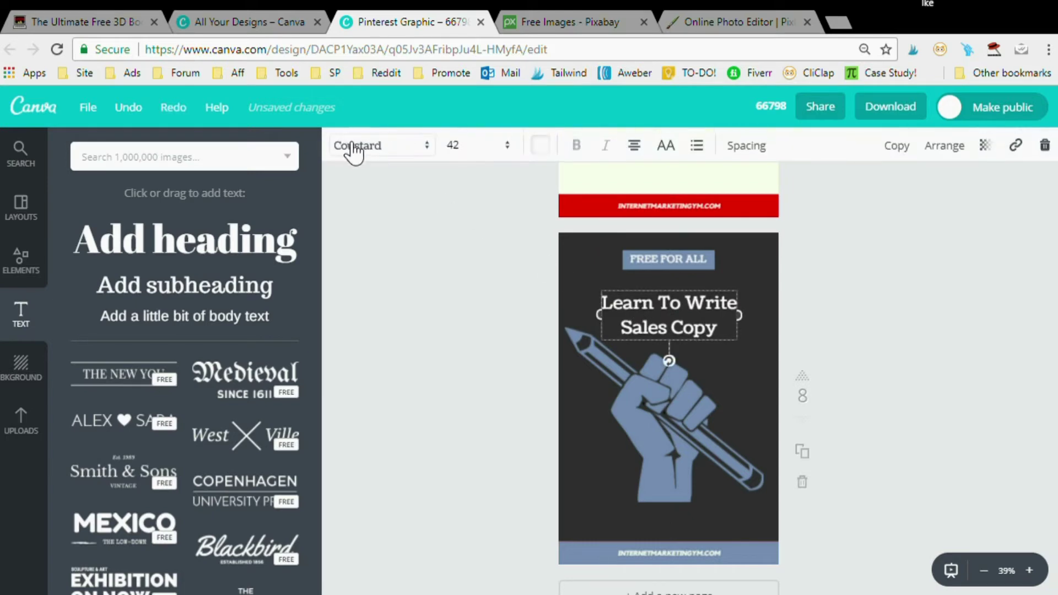
click(496, 148)
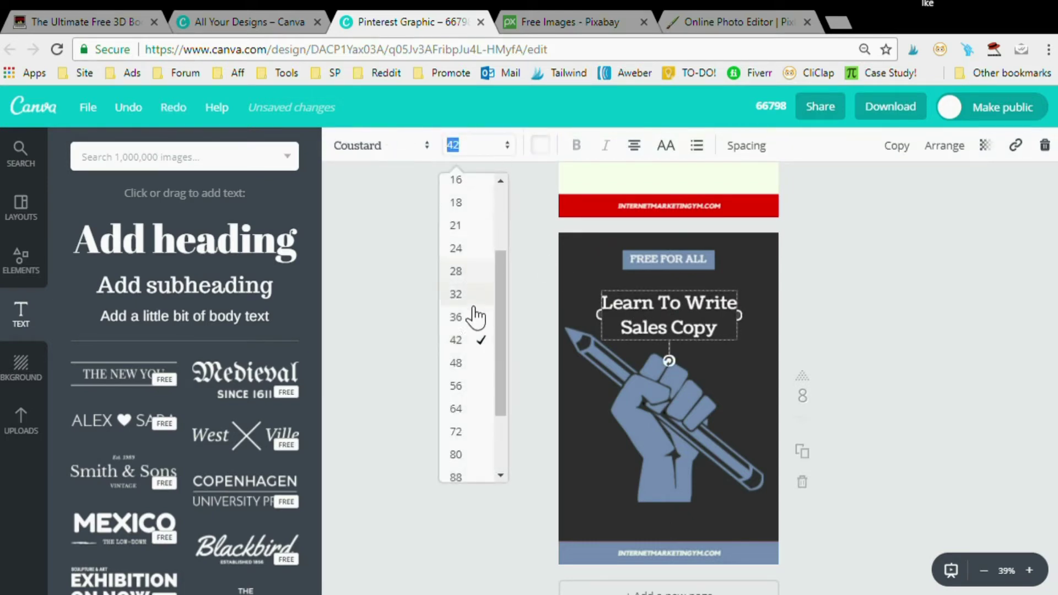
click(472, 393)
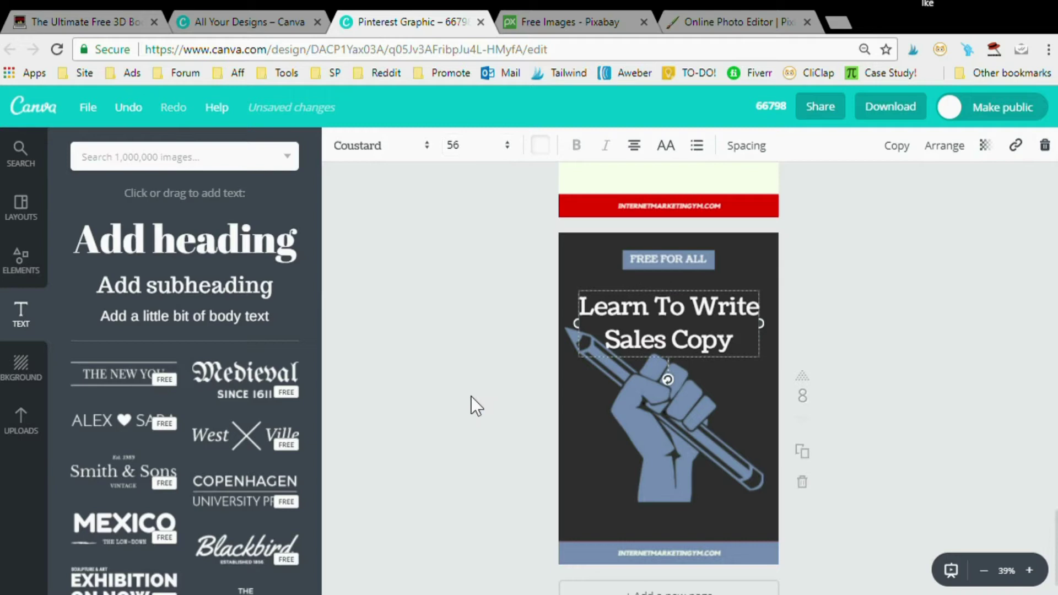
drag(676, 455, 671, 462)
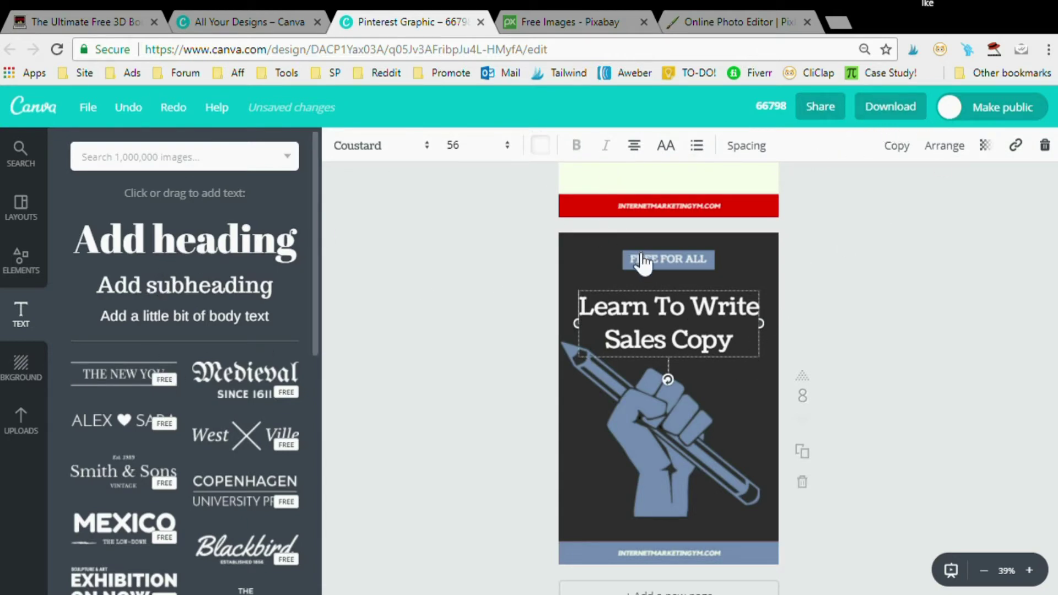
- Add a third heading just above the footer and set its font to Arvo
key(t)
double_click(675, 413)
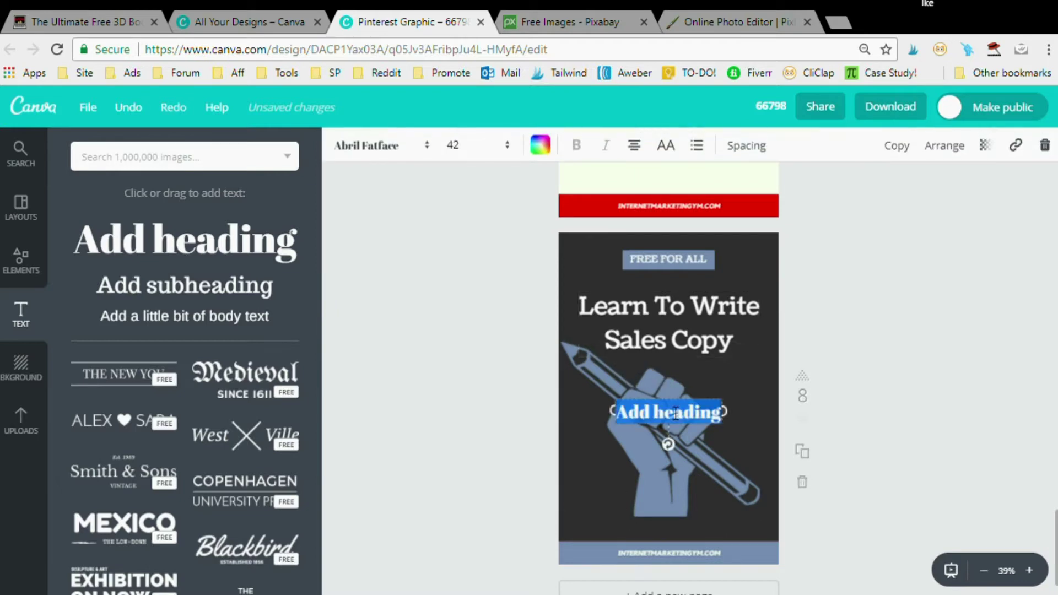
drag(675, 413, 680, 527)
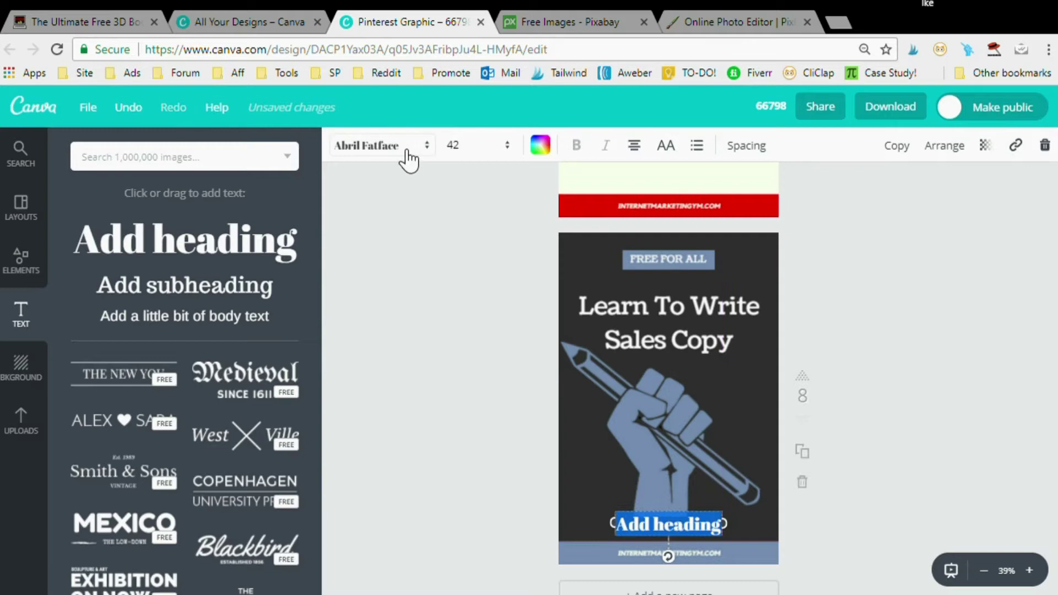
click(427, 146)
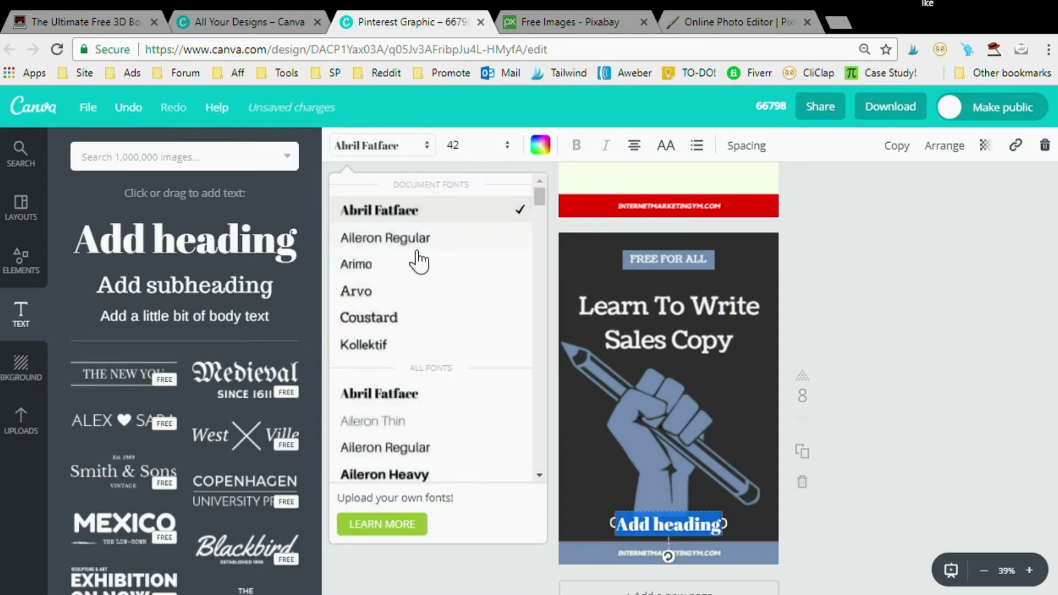
click(408, 292)
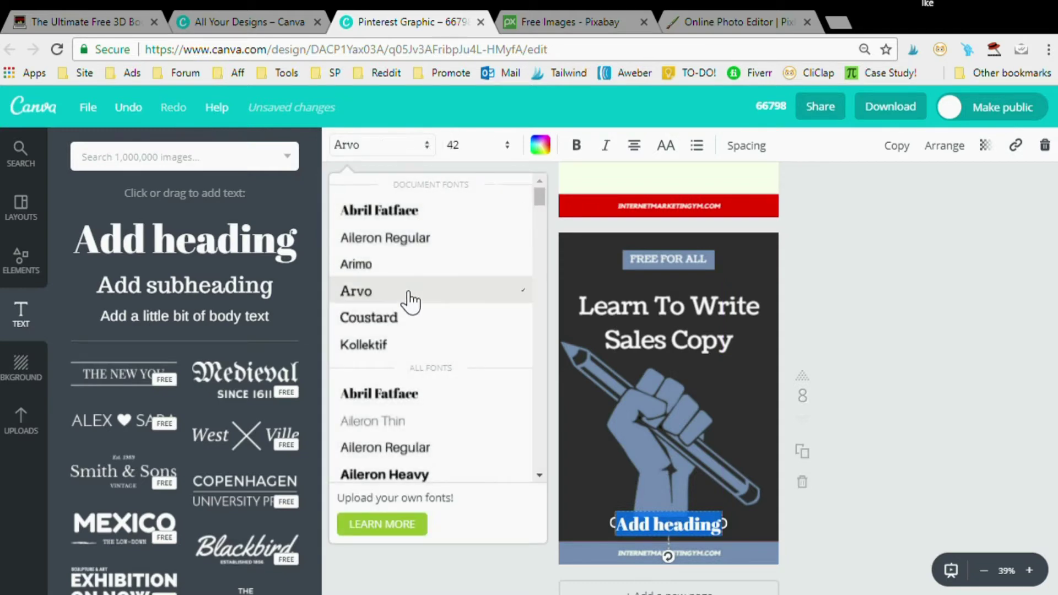
- Set the Add heading text to size 42 with a light cyan colour
click(508, 144)
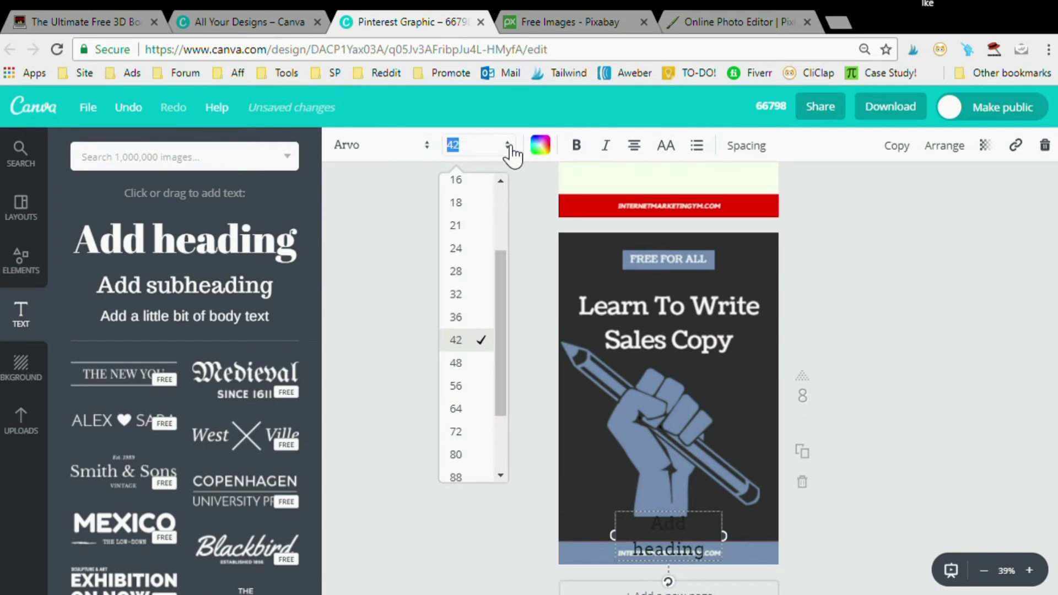
click(540, 145)
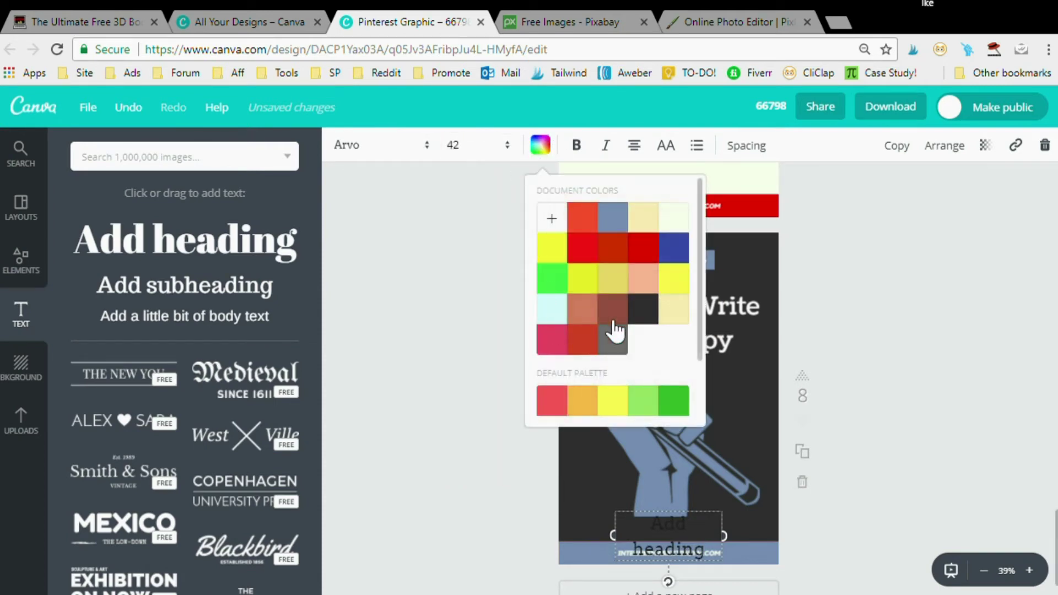
click(551, 219)
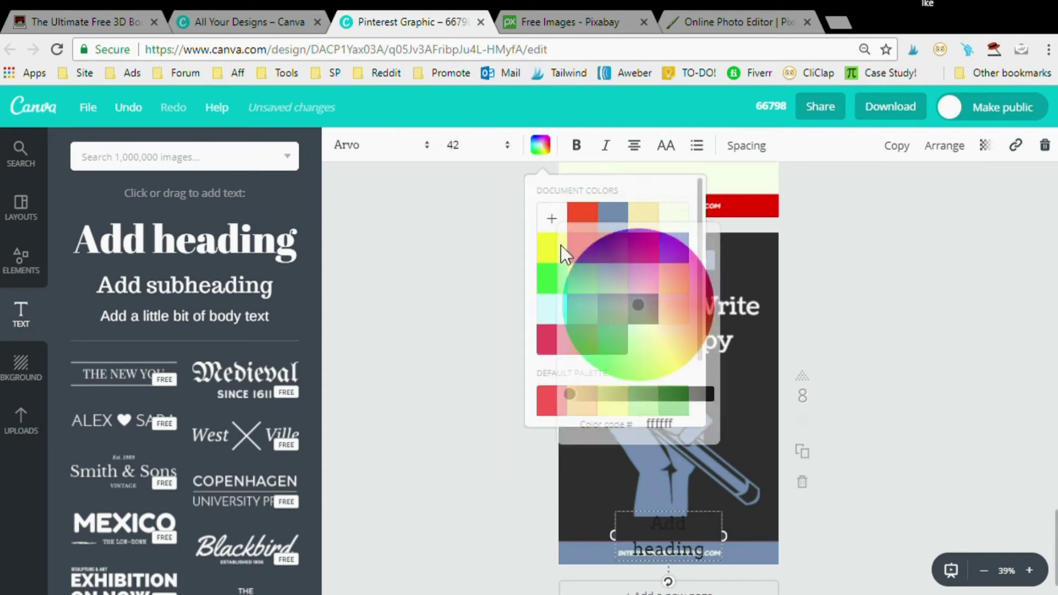
click(438, 401)
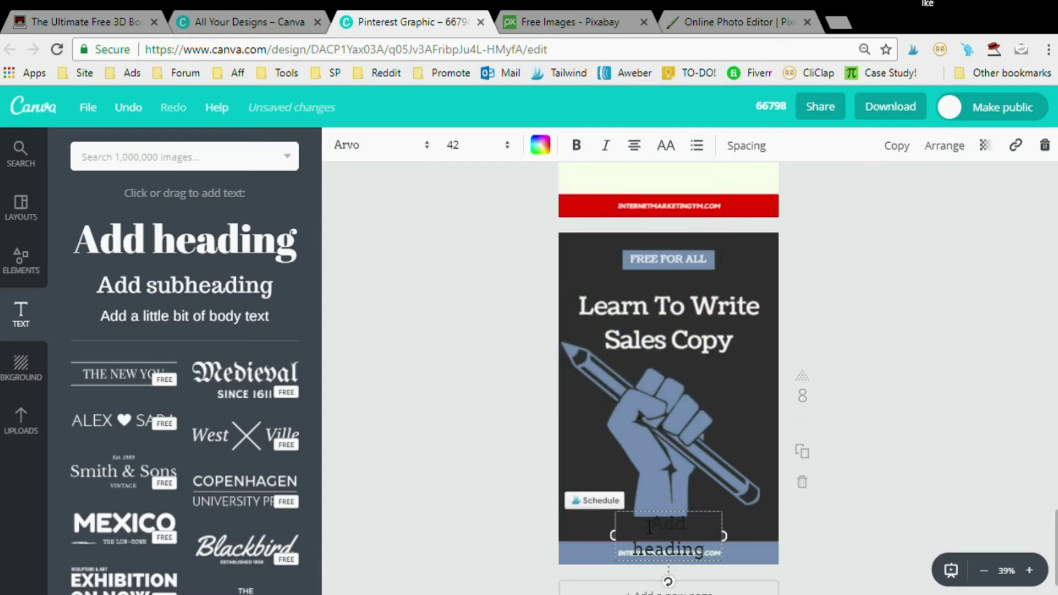
click(539, 144)
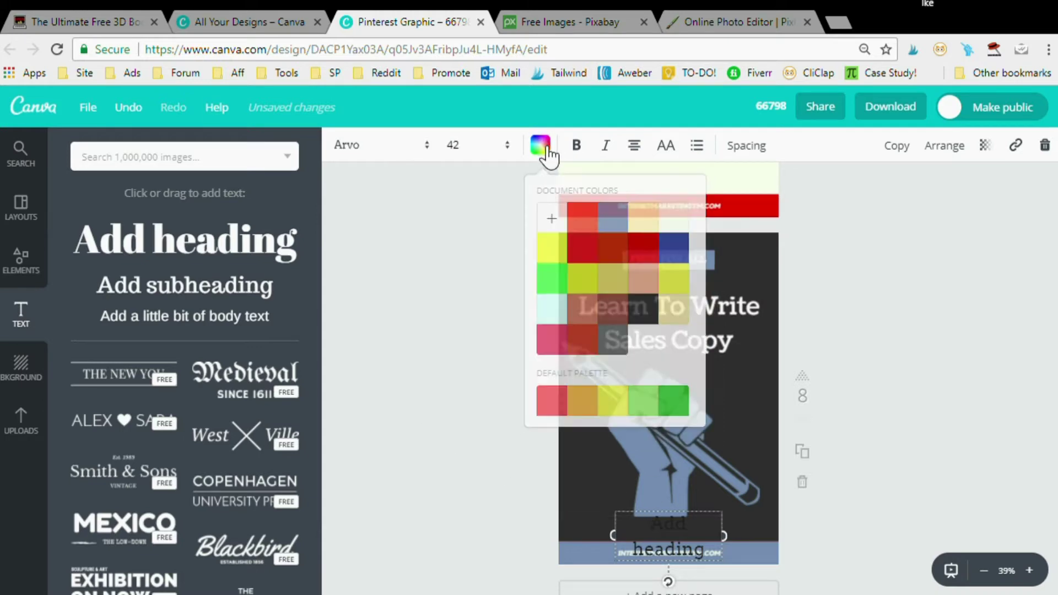
click(551, 219)
click(670, 427)
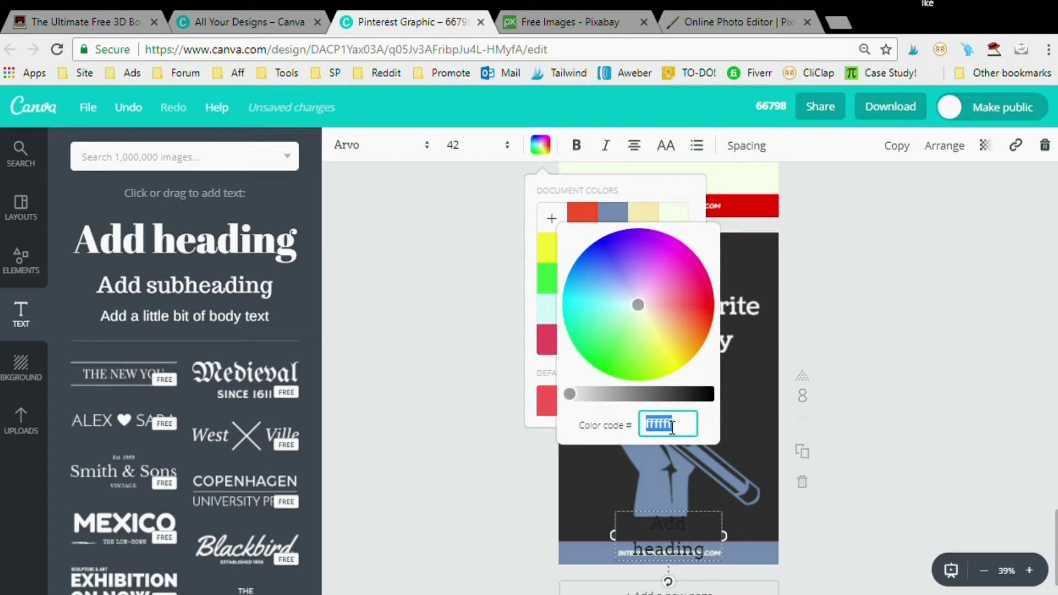
key(Return)
double_click(688, 547)
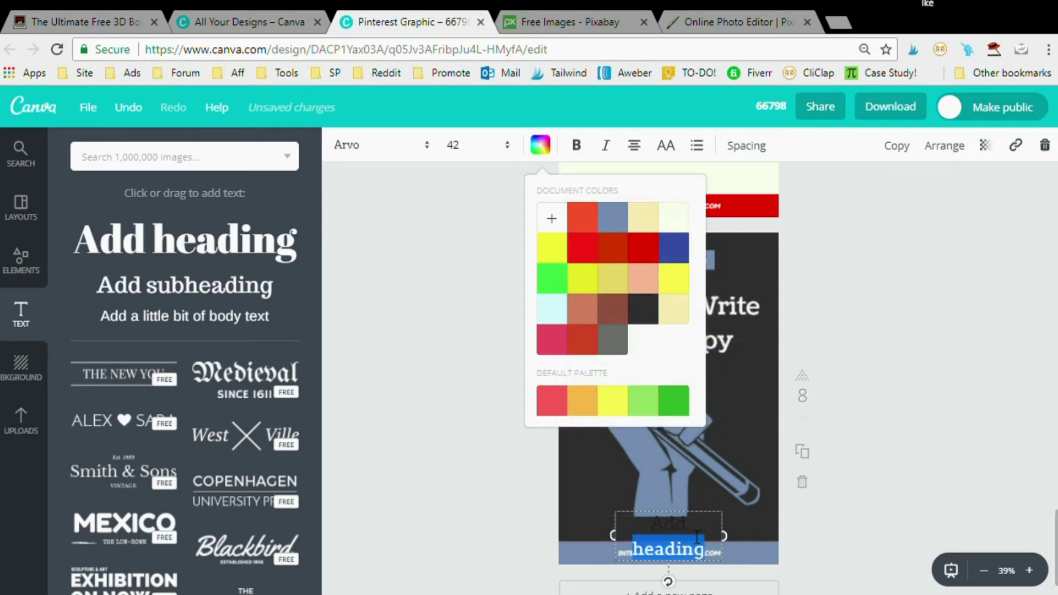
triple_click(697, 537)
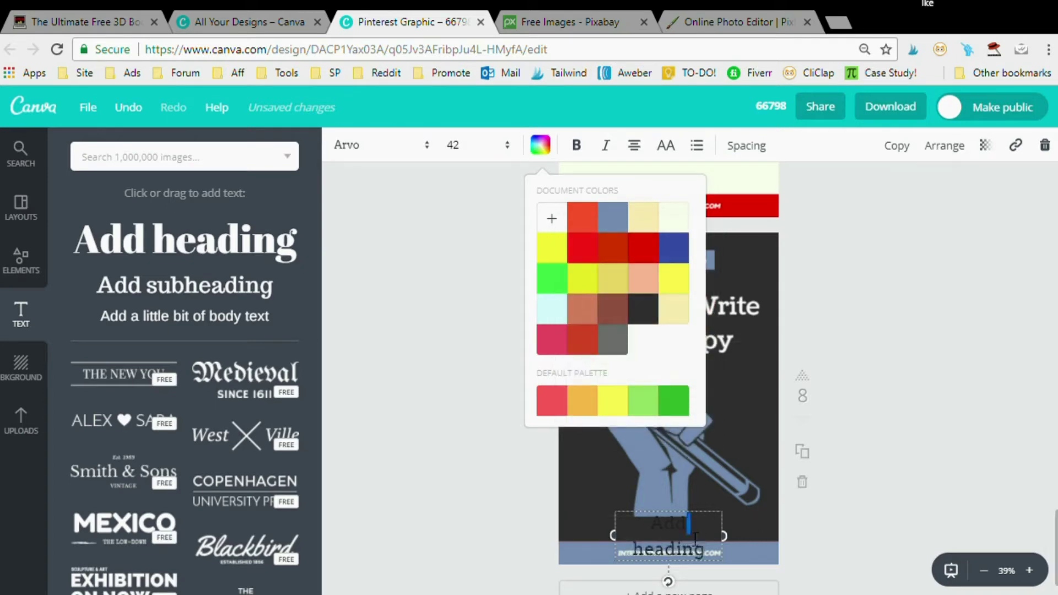
click(559, 316)
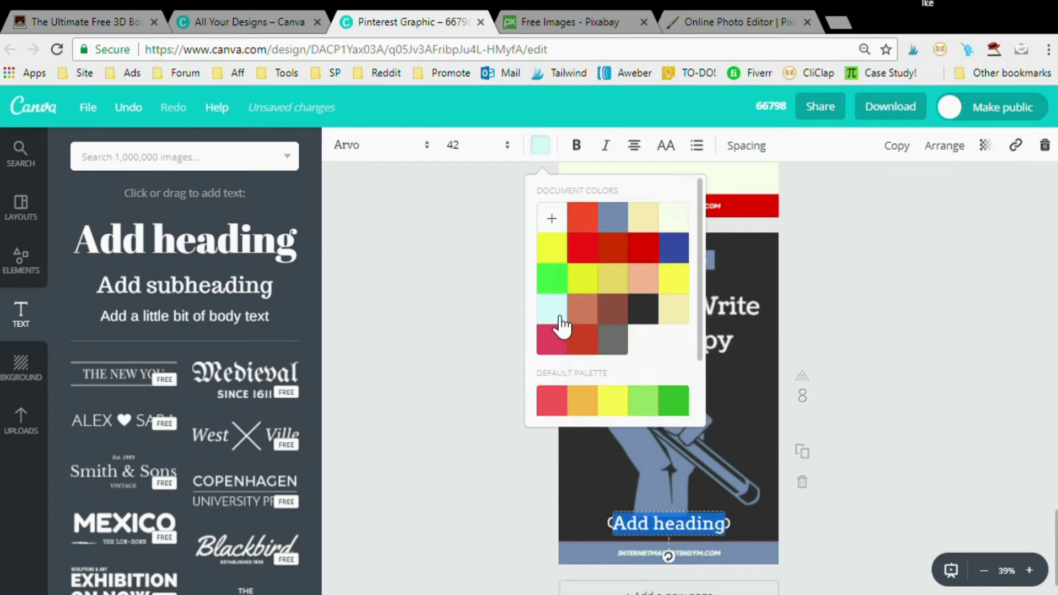
- Replace the bottom placeholder with 'In Minutes...' and nudge that text box slightly lower
triple_click(661, 534)
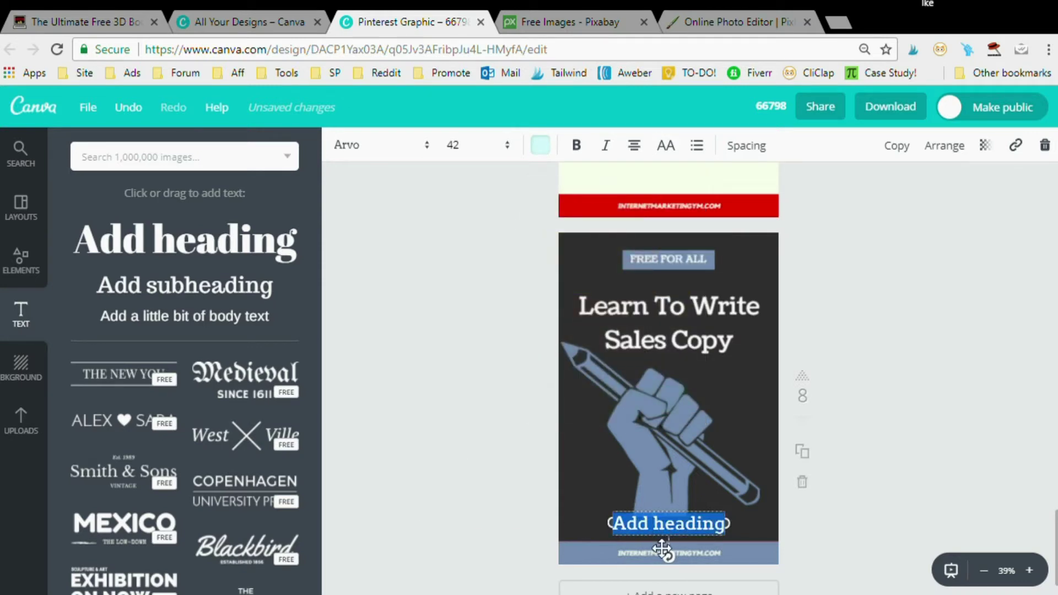
text(In)
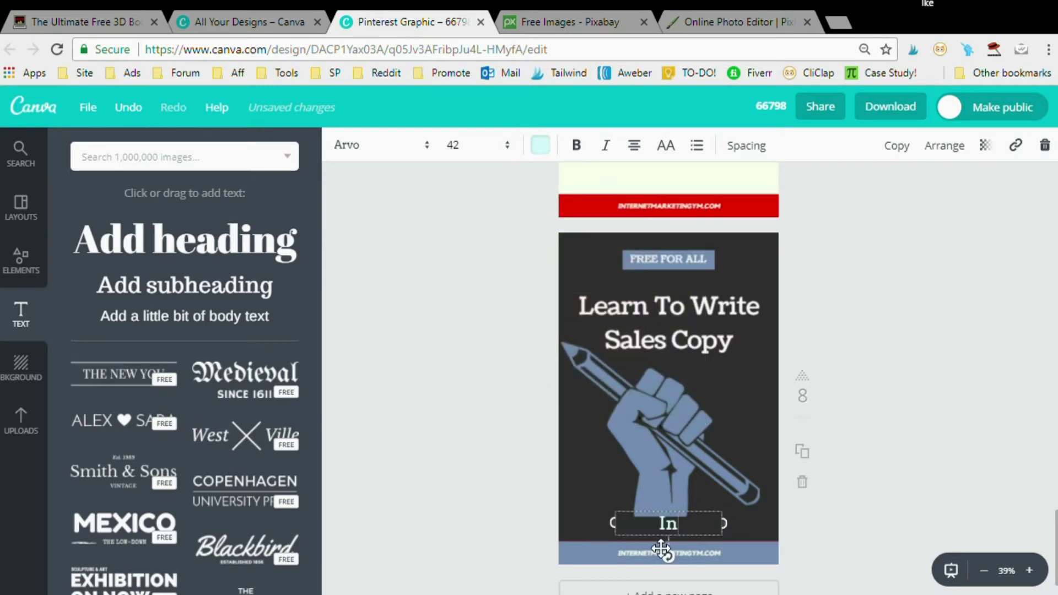
text( Minutes...)
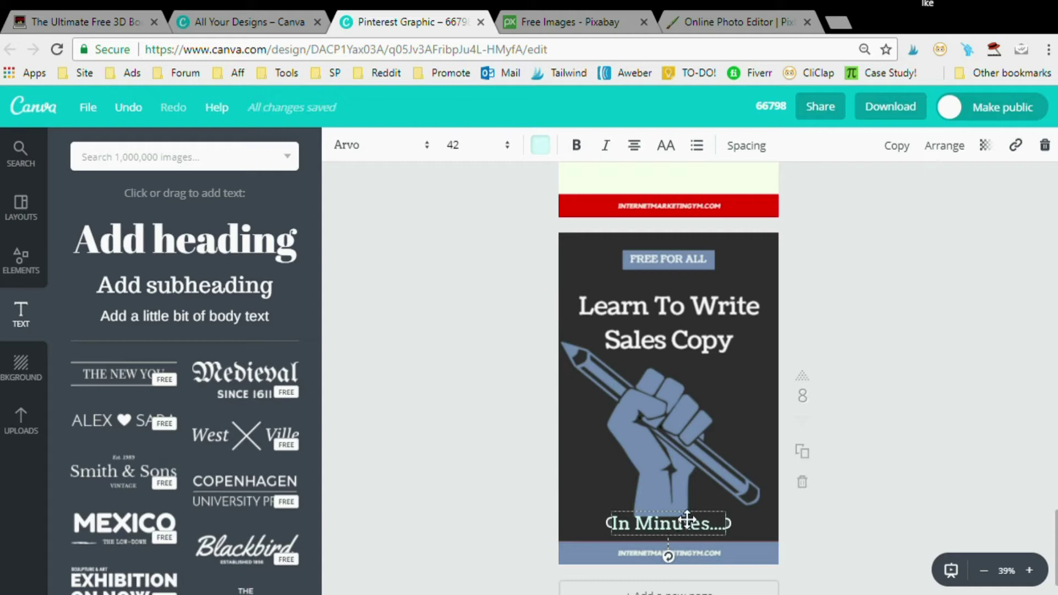
drag(686, 518, 687, 523)
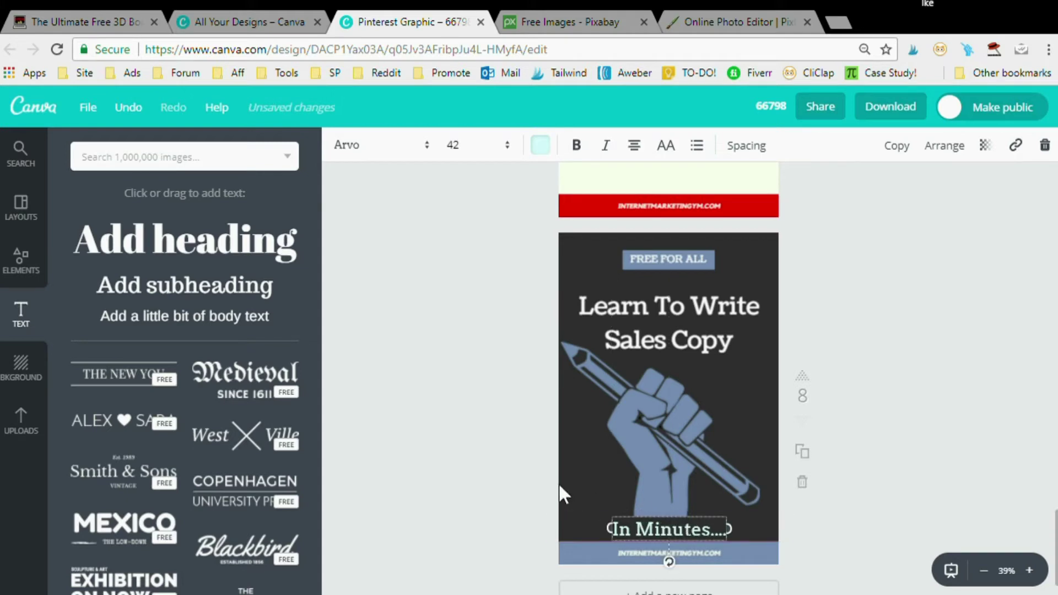
scroll(504, 456, up, 12)
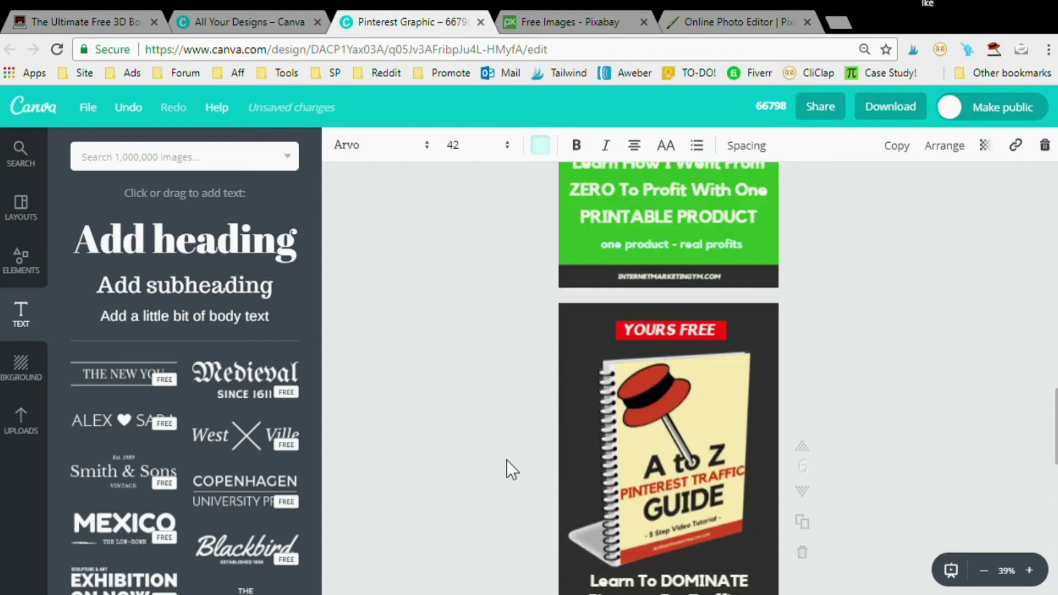
scroll(507, 461, up, 20)
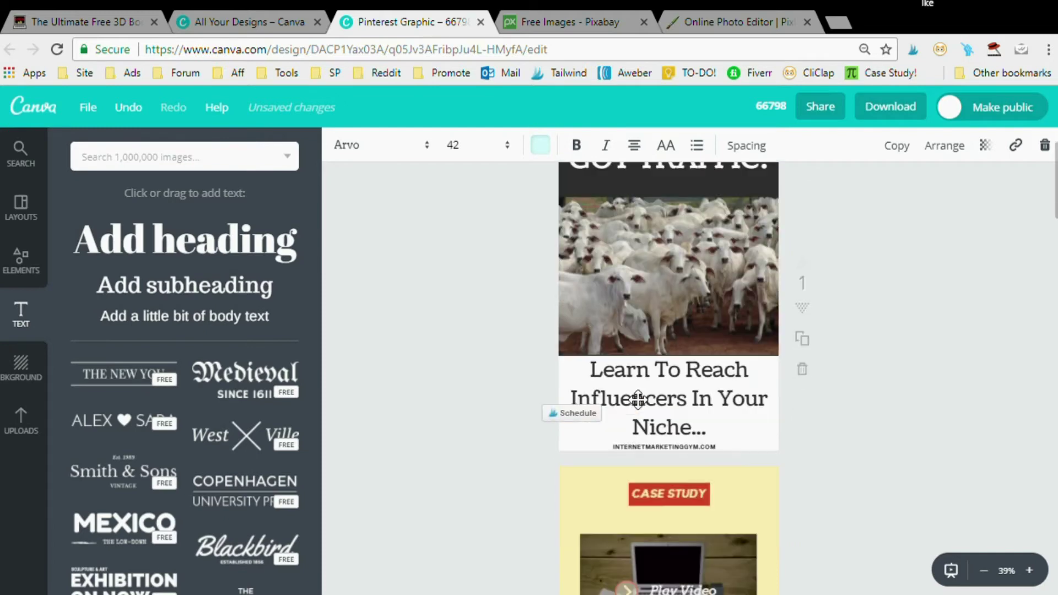
scroll(638, 399, down, 15)
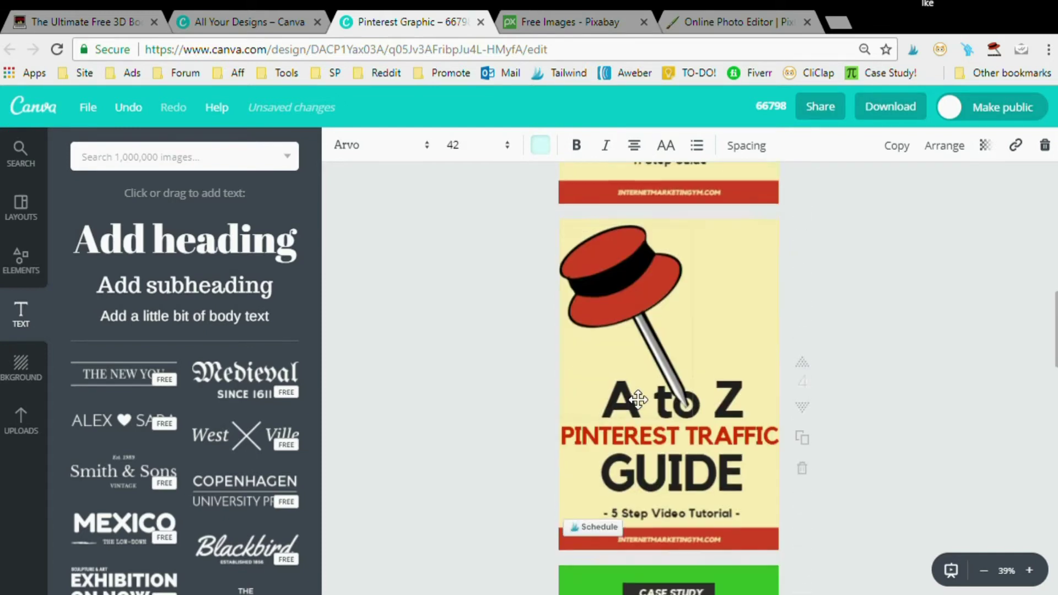
scroll(637, 399, down, 10)
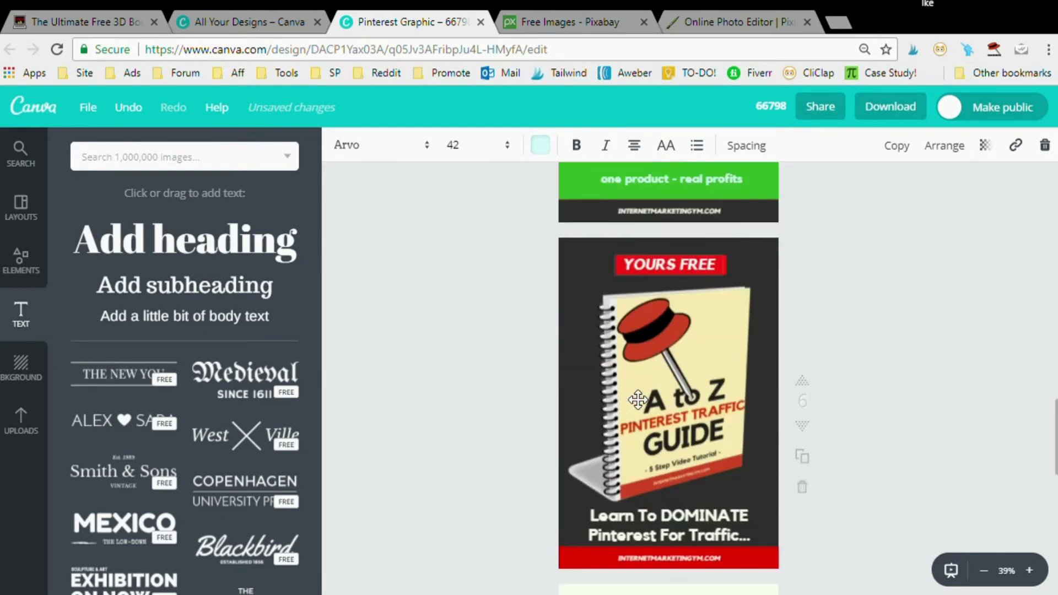
scroll(637, 399, down, 10)
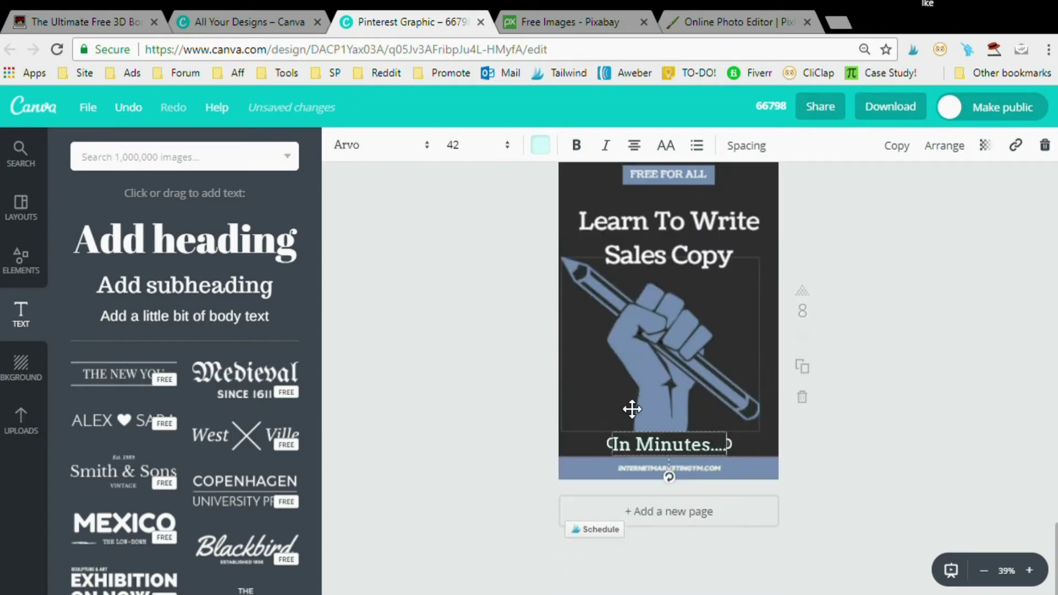
- Download only page 8 of the design as a PNG, saved as 66798.png
click(916, 107)
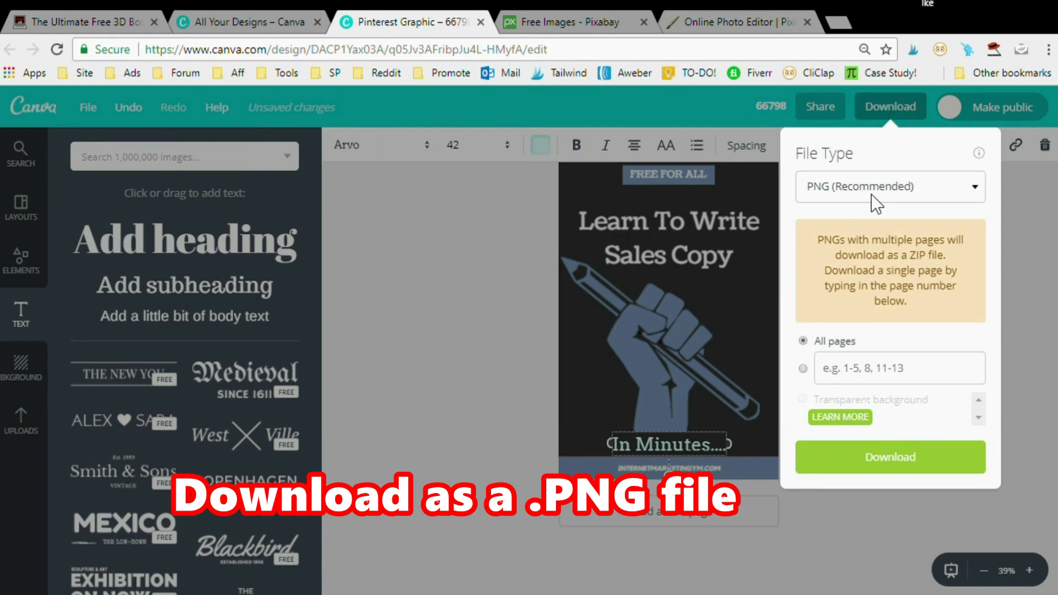
click(805, 371)
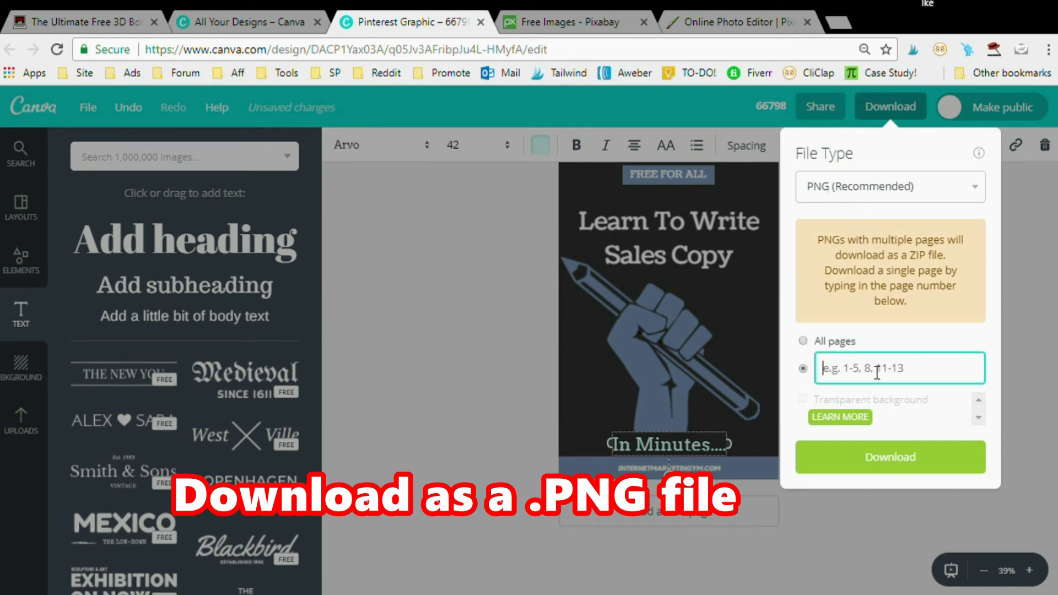
text(8)
click(868, 456)
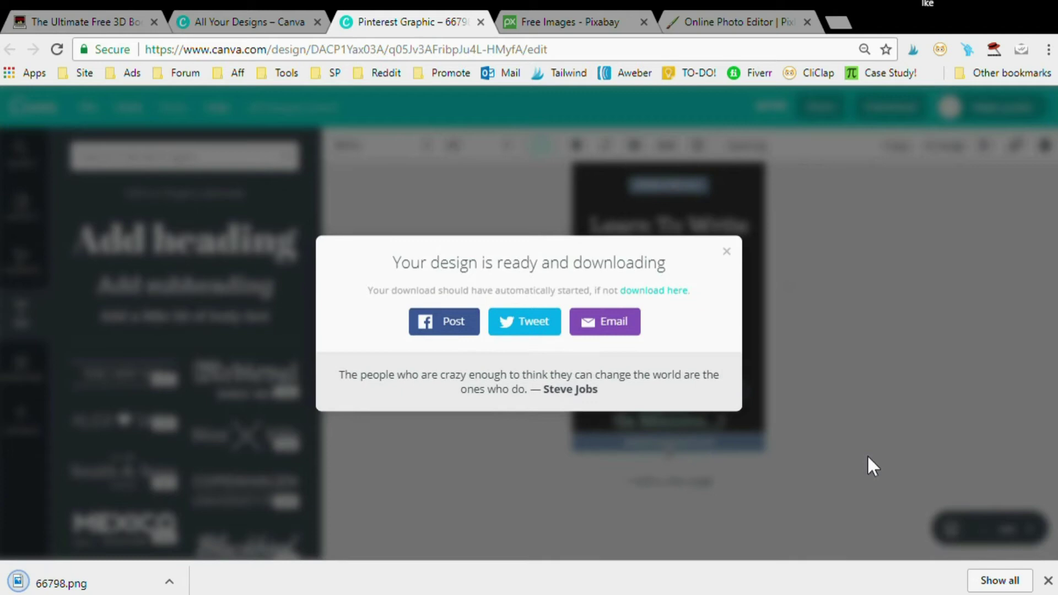
- Dismiss the download notice, review the 3D book cover guide article, then go to Pixlr Editor
click(737, 254)
click(64, 17)
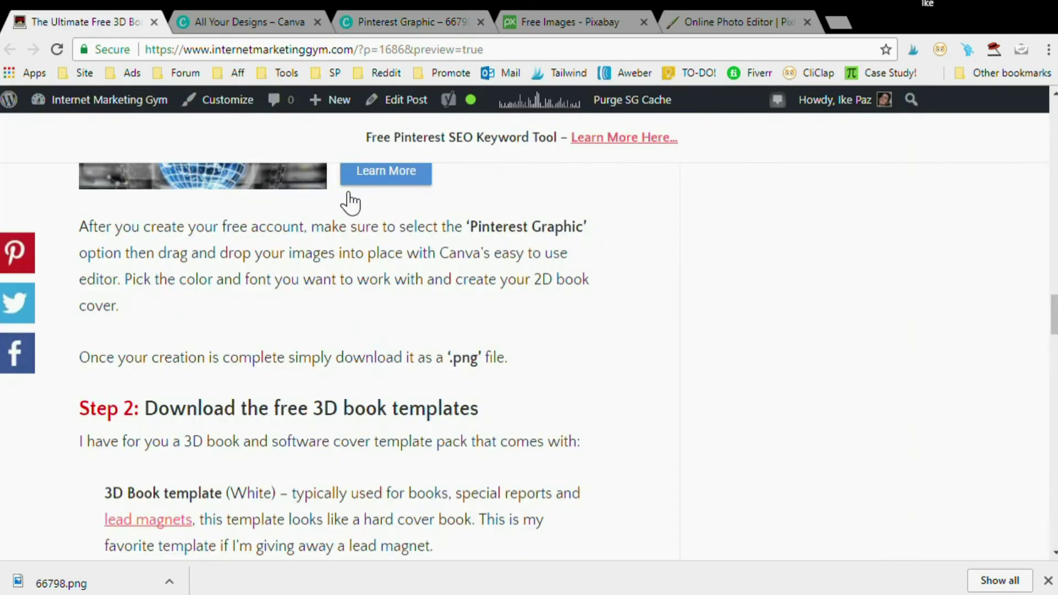
scroll(369, 325, up, 10)
scroll(368, 326, up, 10)
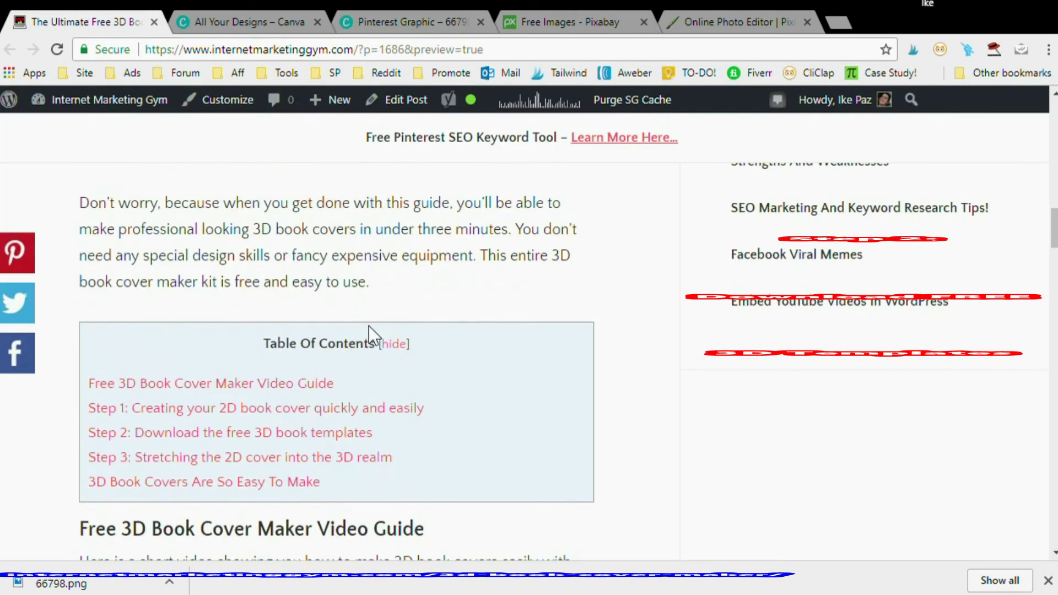
scroll(368, 326, down, 2)
scroll(369, 327, down, 15)
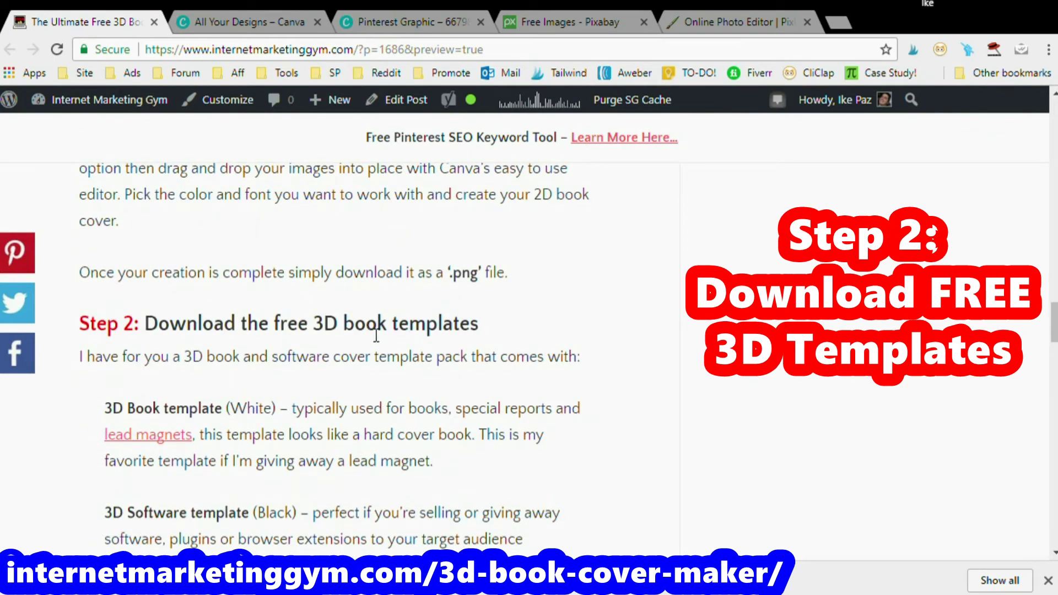
scroll(374, 336, down, 4)
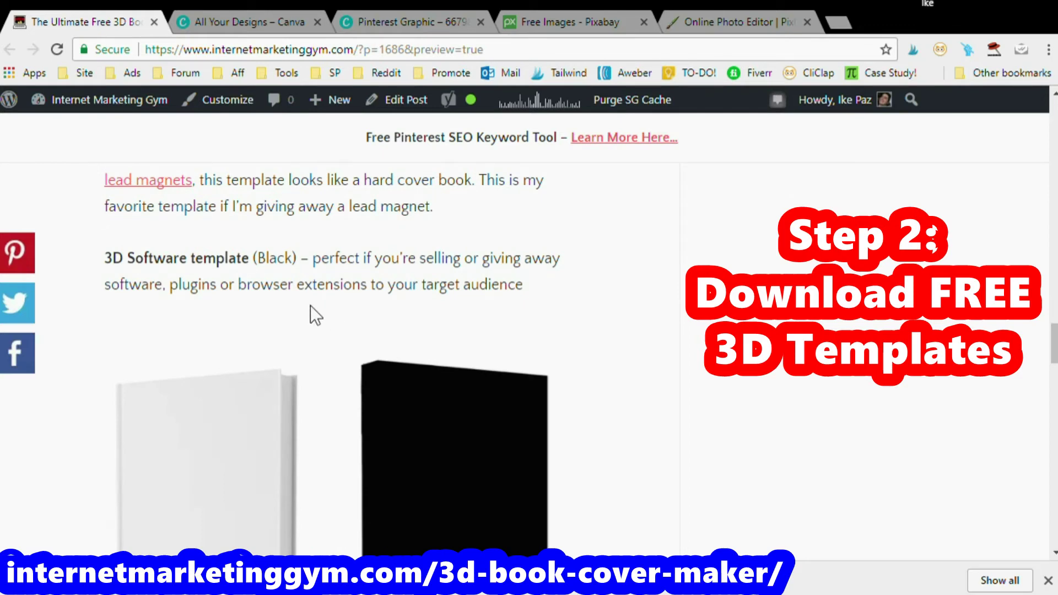
scroll(312, 306, down, 3)
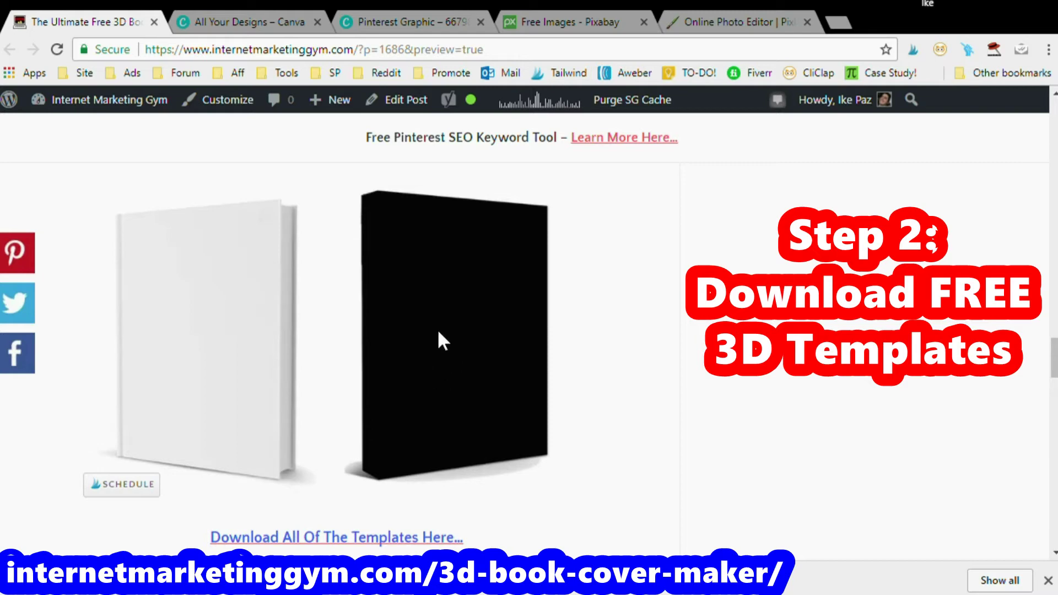
scroll(438, 328, down, 3)
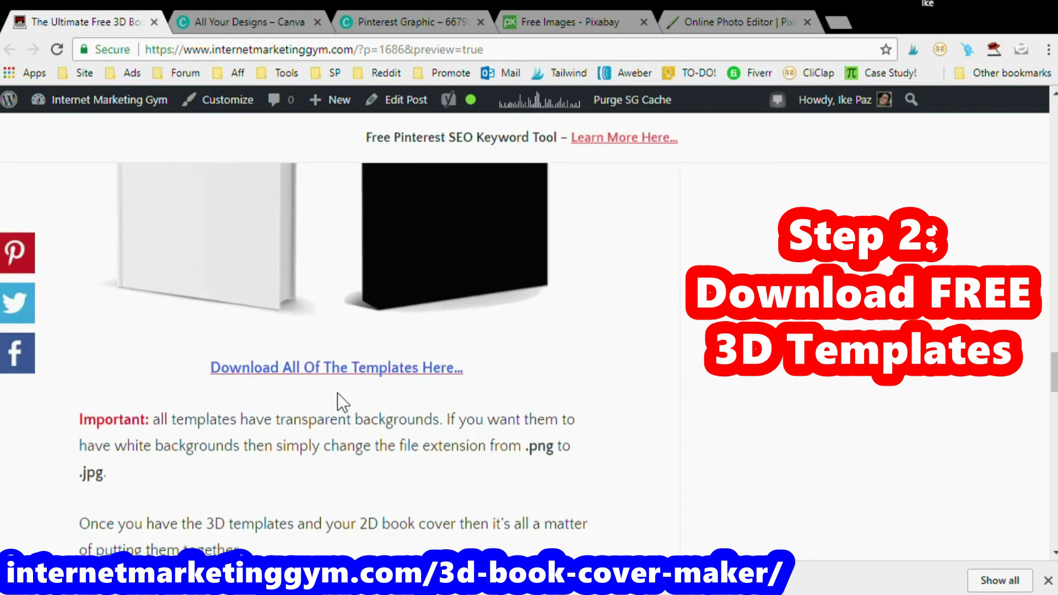
scroll(401, 315, up, 9)
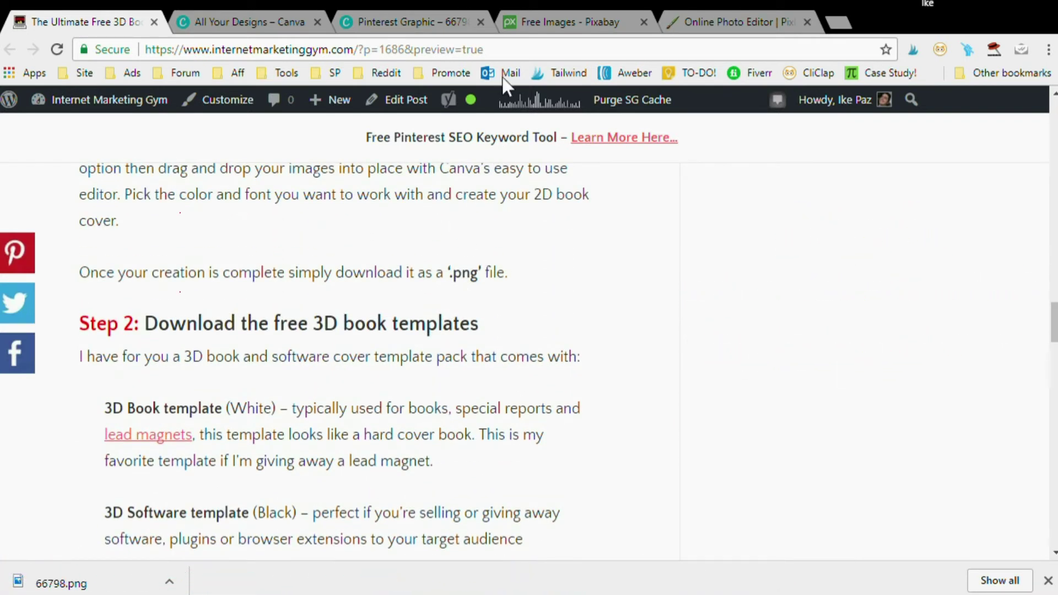
click(705, 21)
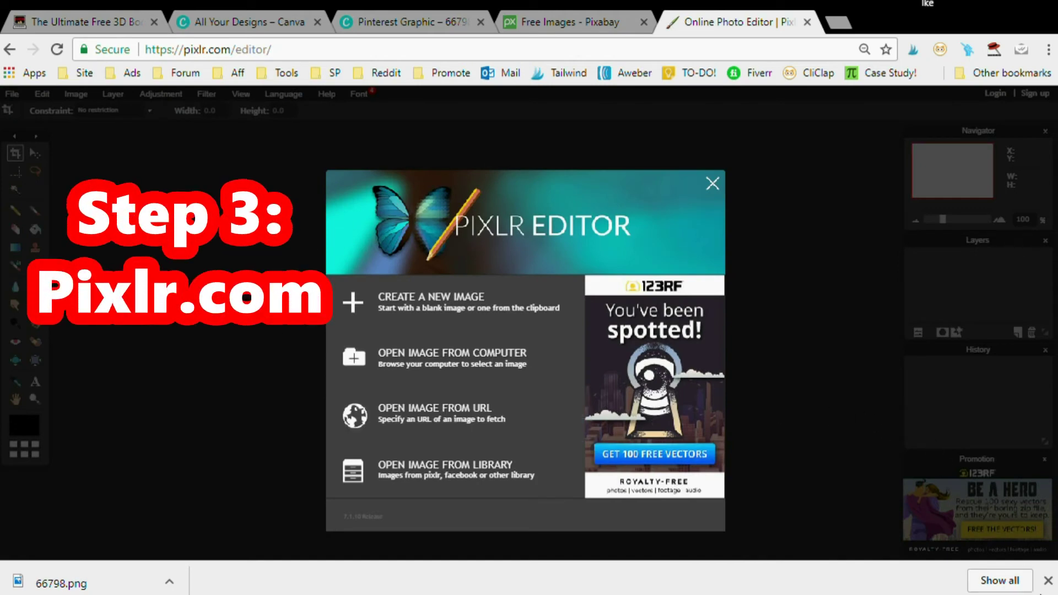
- Dismiss the download bar and start screen, then open the white 3D book template image
click(1048, 580)
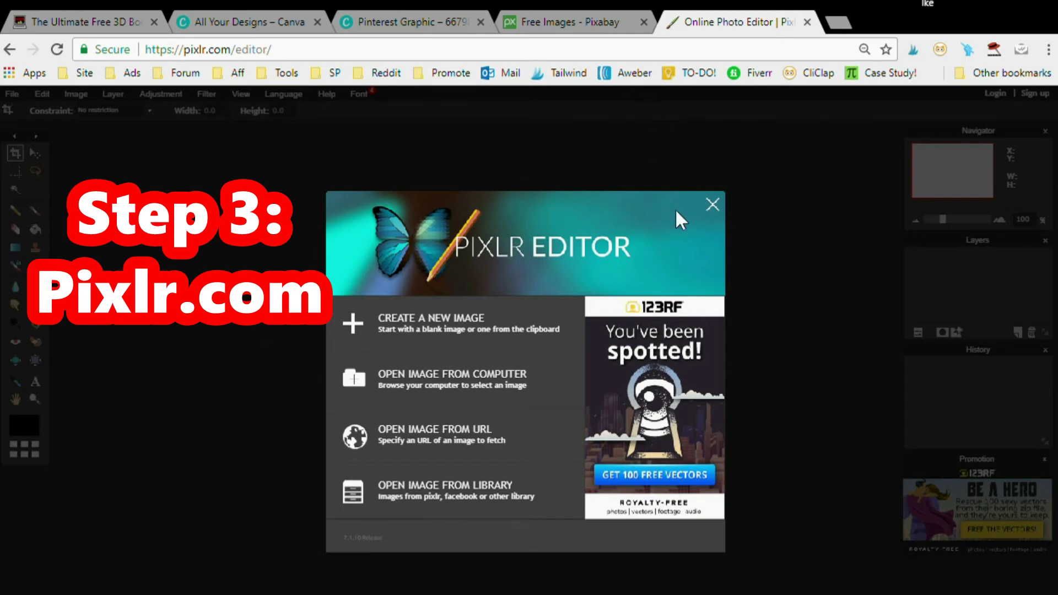
click(714, 208)
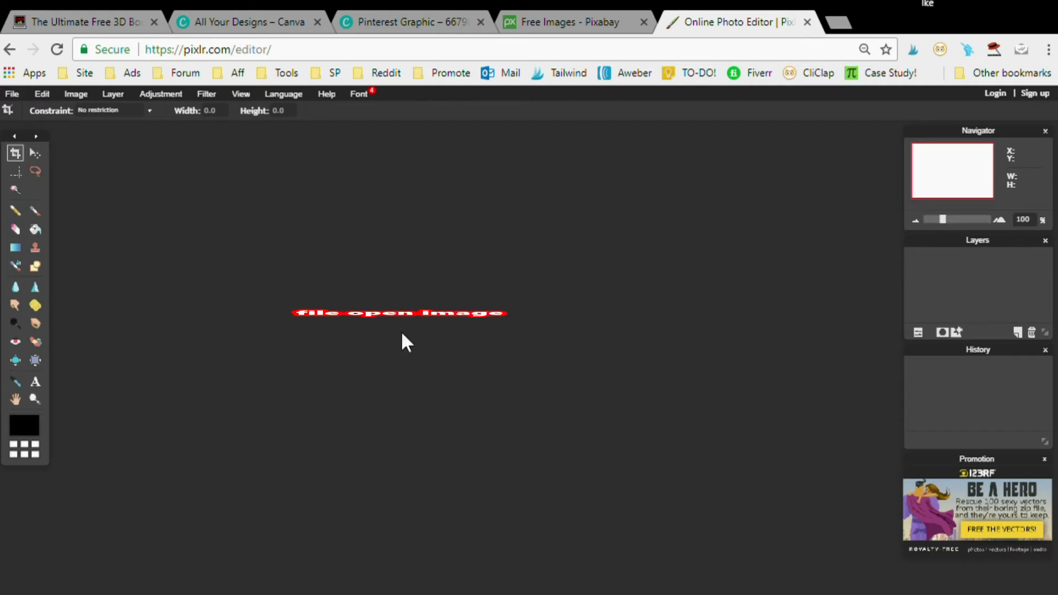
click(14, 93)
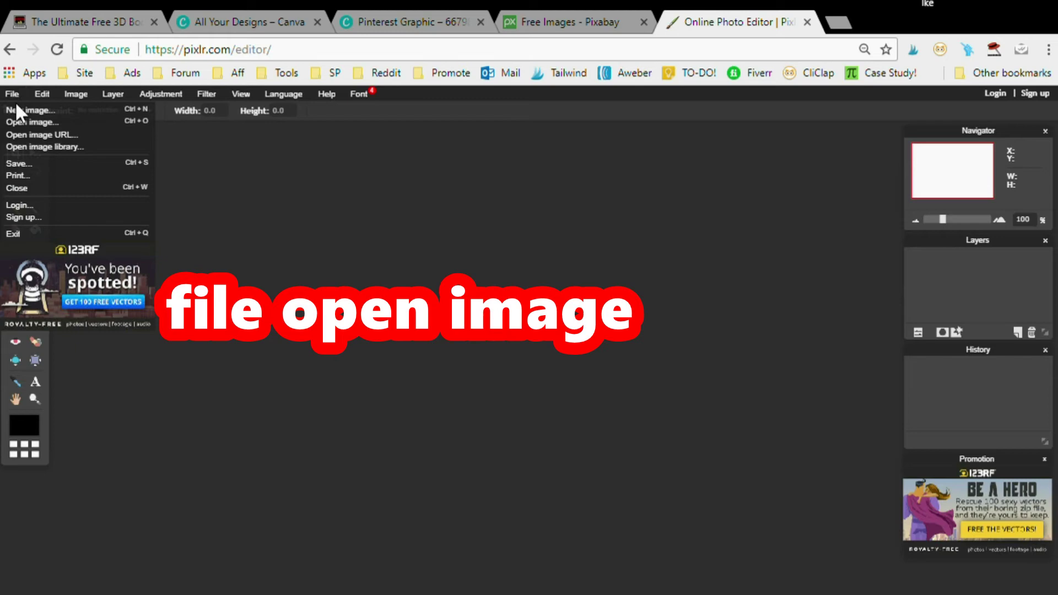
click(12, 123)
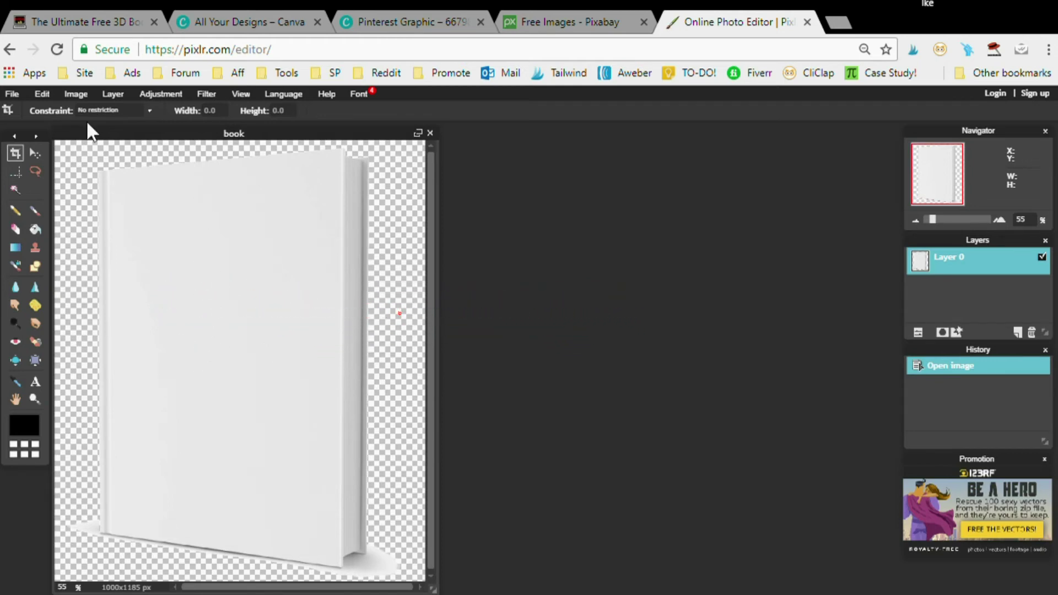
- Add the downloaded Sales Copy cover PNG as a new layer over the book template
click(114, 93)
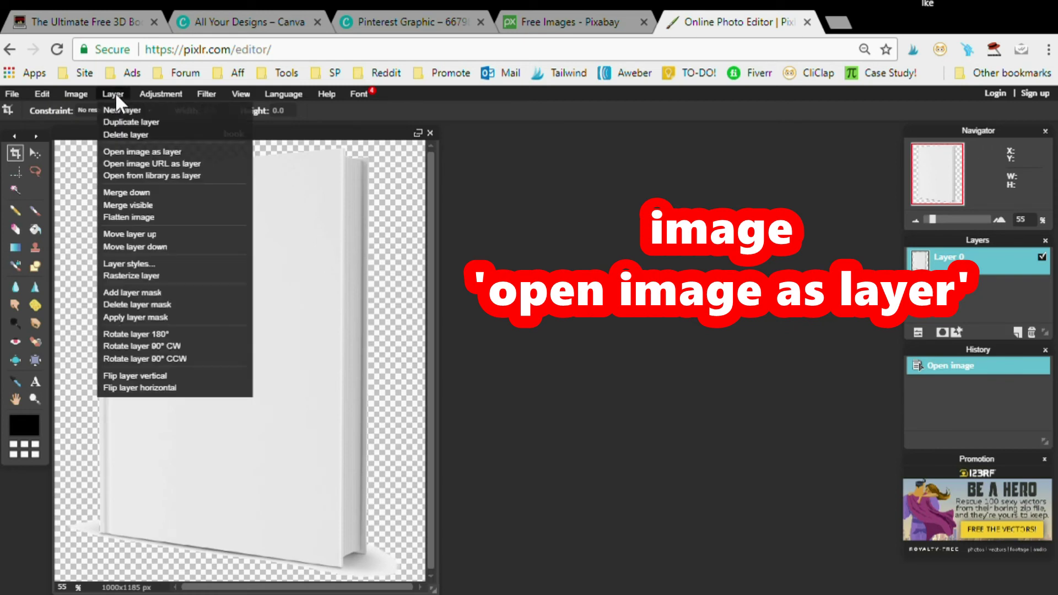
click(110, 151)
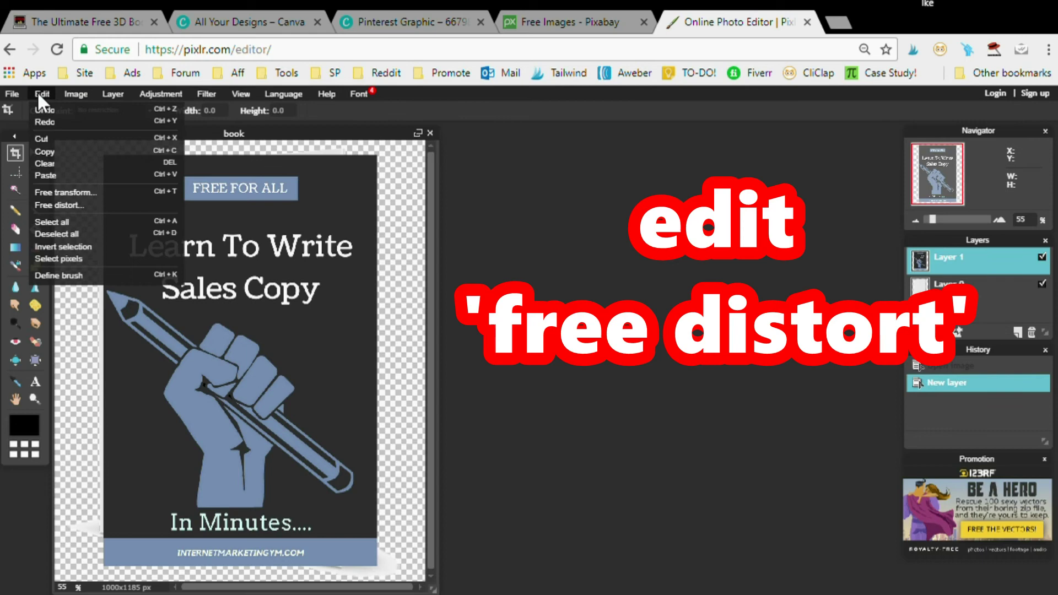
- Free-distort the cover, moving its top-right, bottom-right and top-left corners onto the book's front face
click(44, 205)
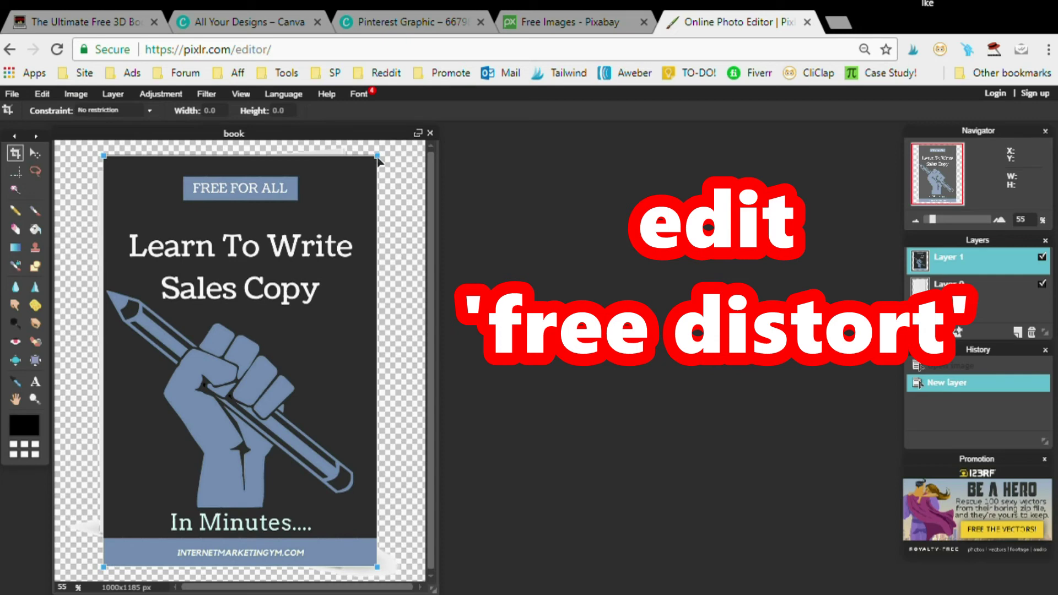
drag(378, 160, 343, 153)
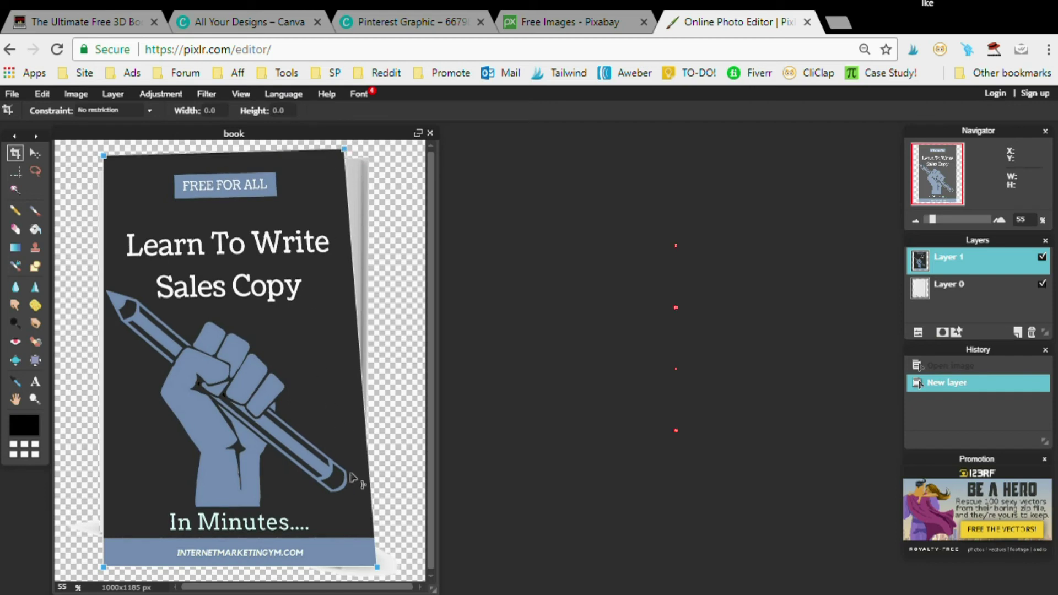
drag(378, 570, 344, 575)
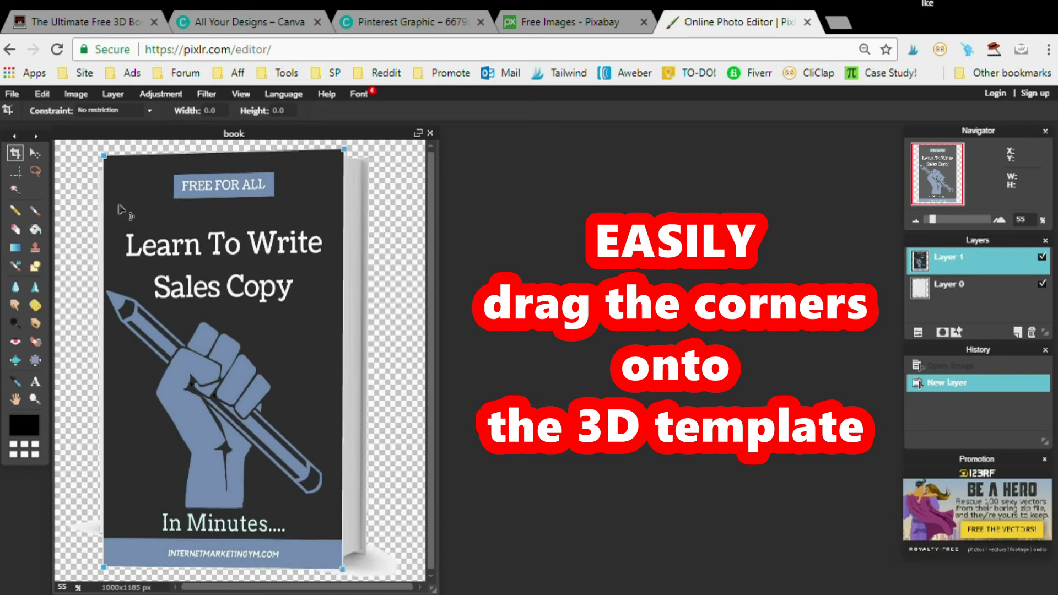
drag(105, 155, 98, 174)
click(103, 576)
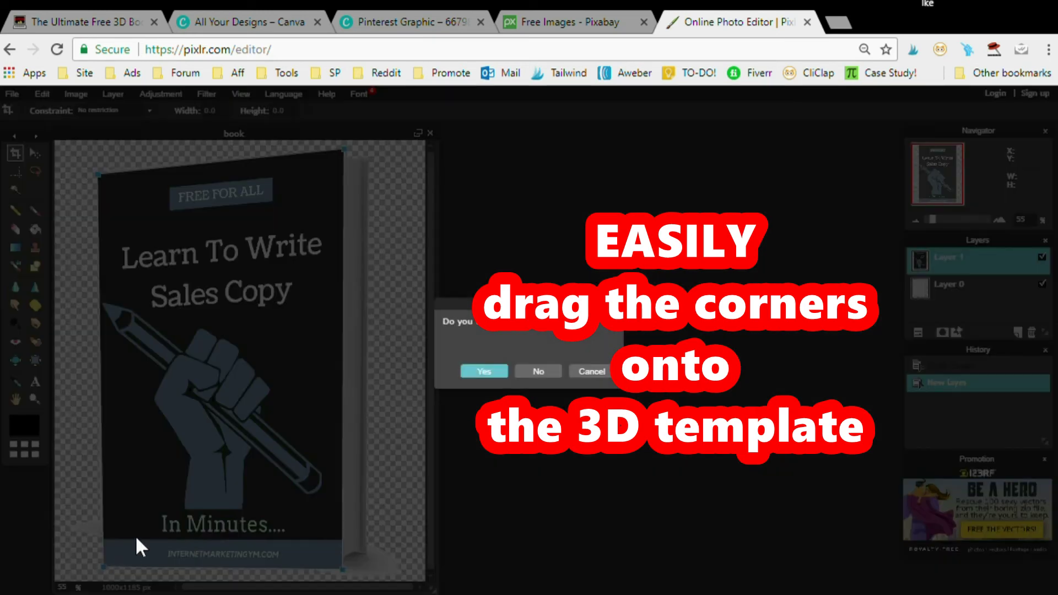
click(597, 370)
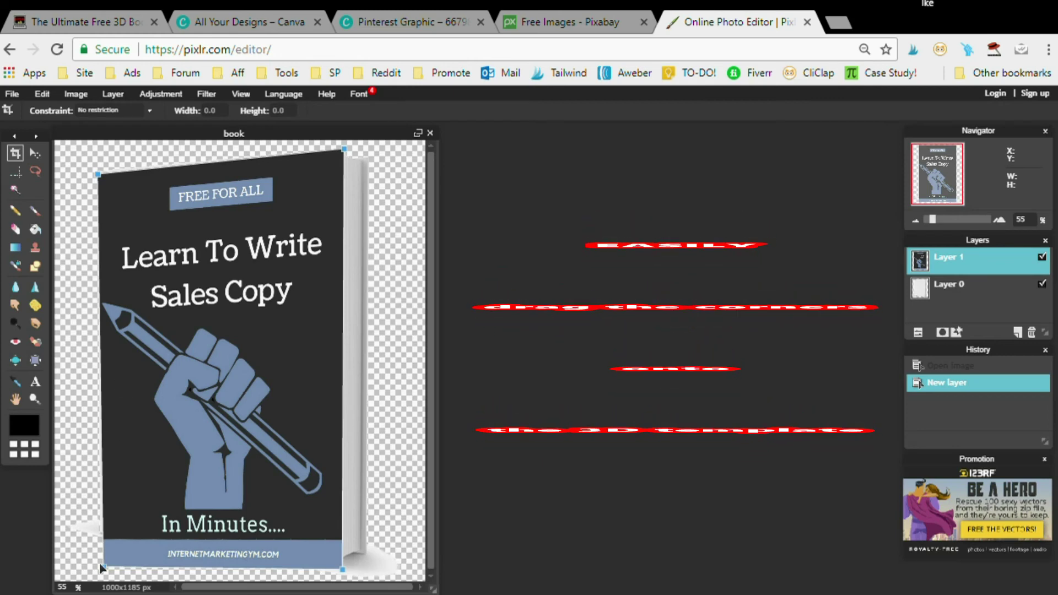
- Raise the bottom-left corner to the book's base and nudge the bottom-right corner into place
drag(104, 568, 102, 536)
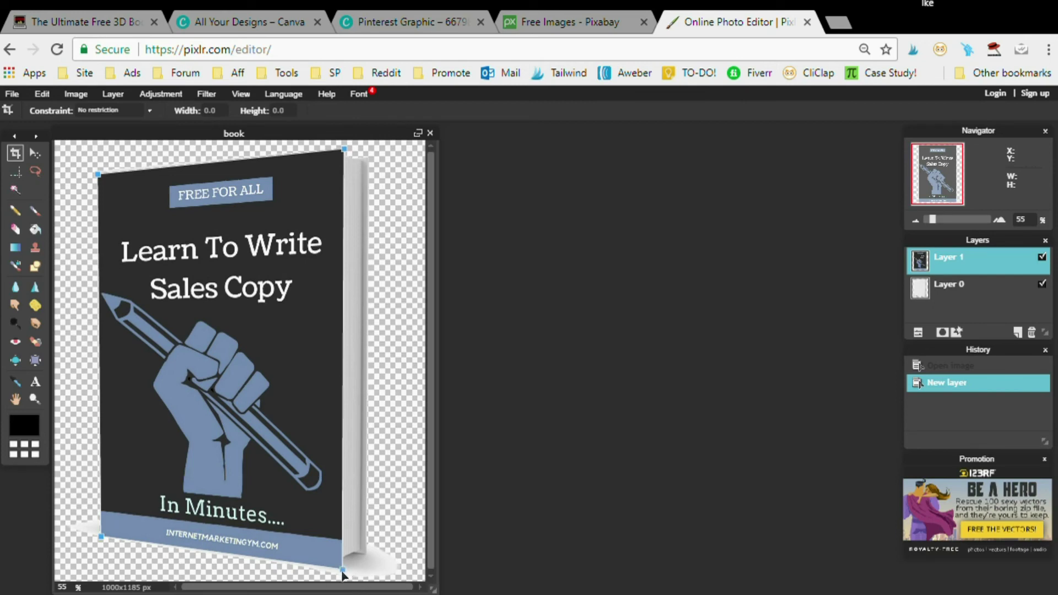
drag(342, 574, 342, 576)
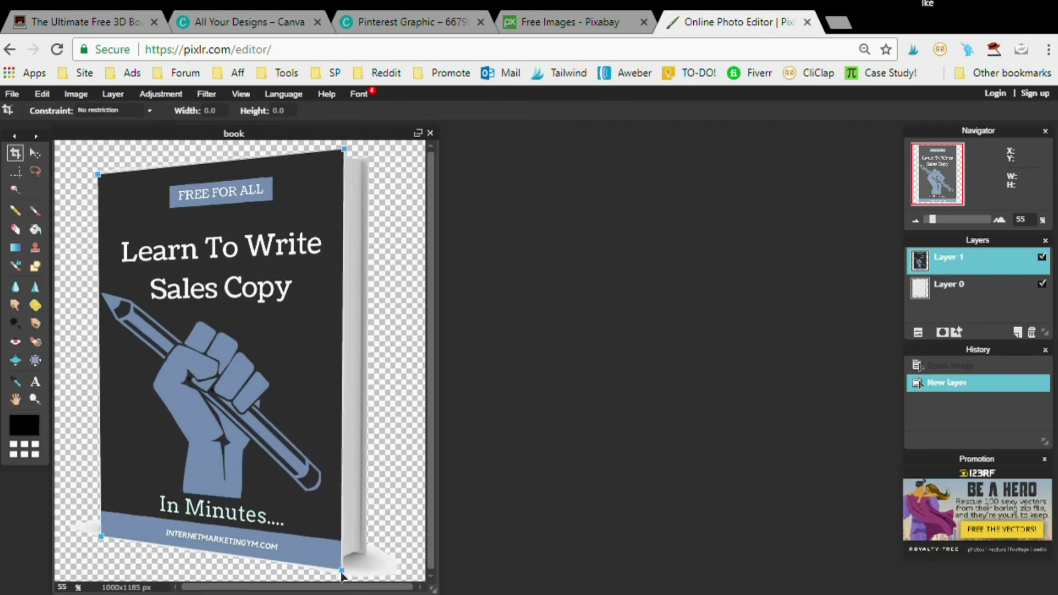
click(407, 406)
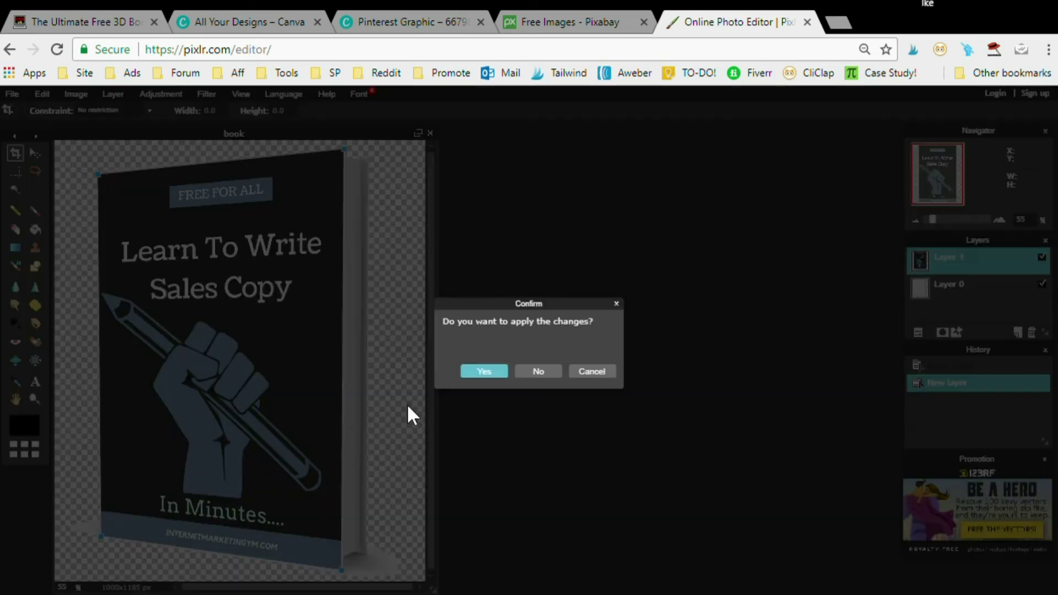
click(583, 371)
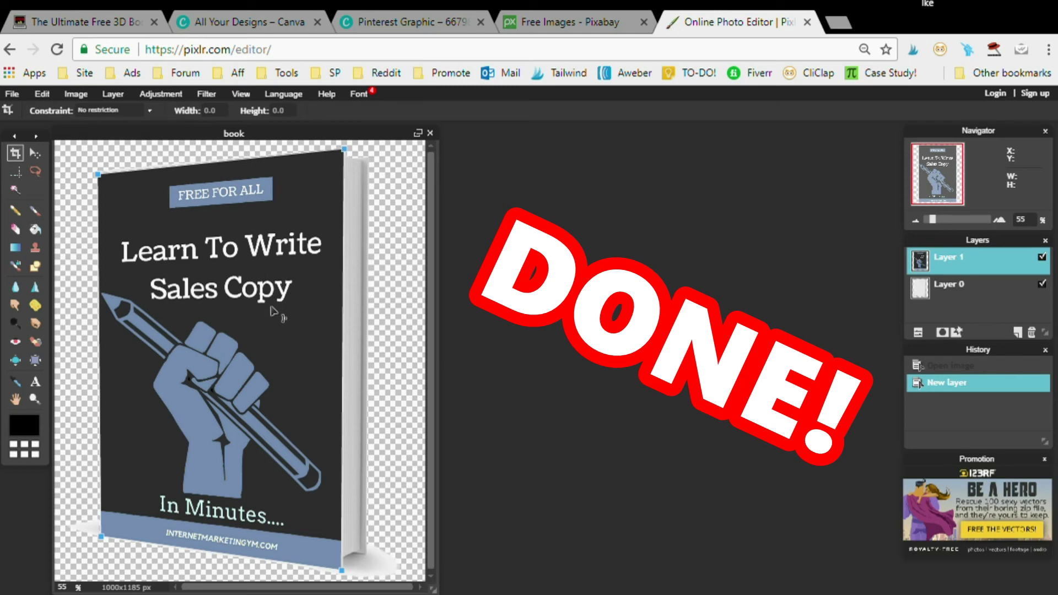
click(45, 90)
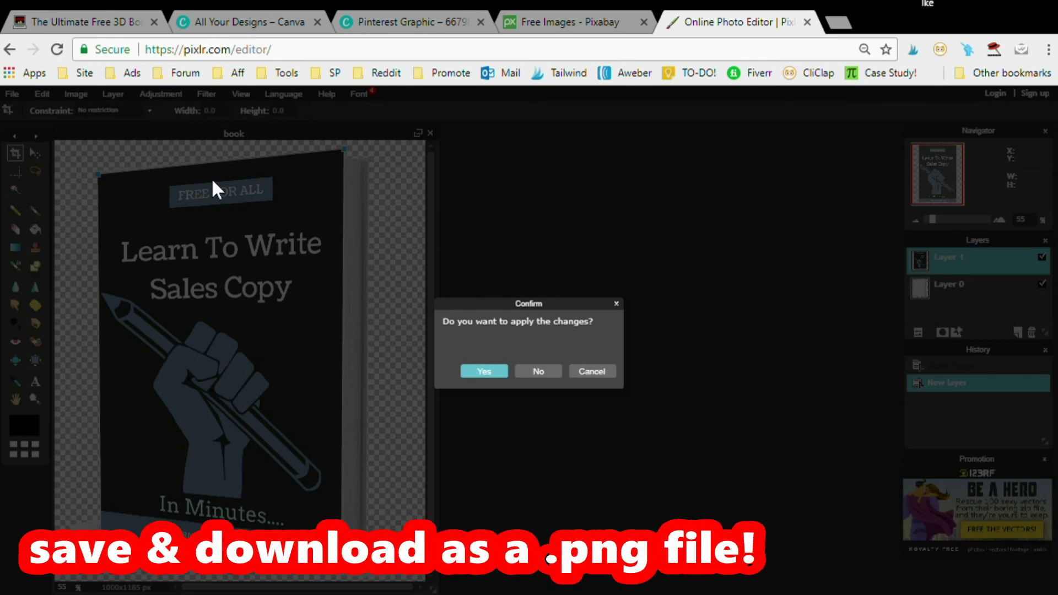
- Apply the free distortion to the cover layer
click(586, 372)
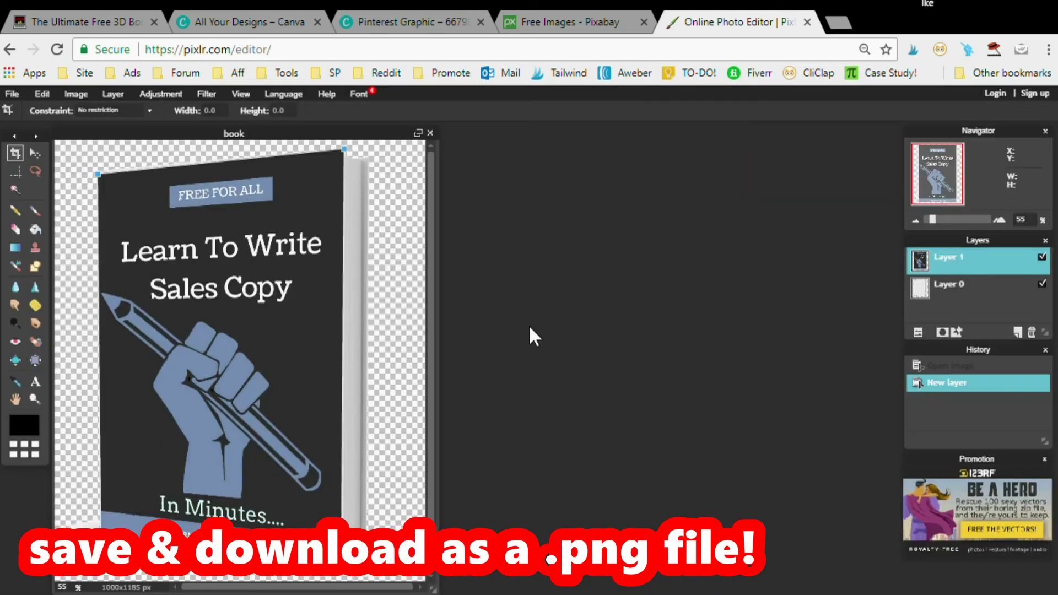
click(9, 100)
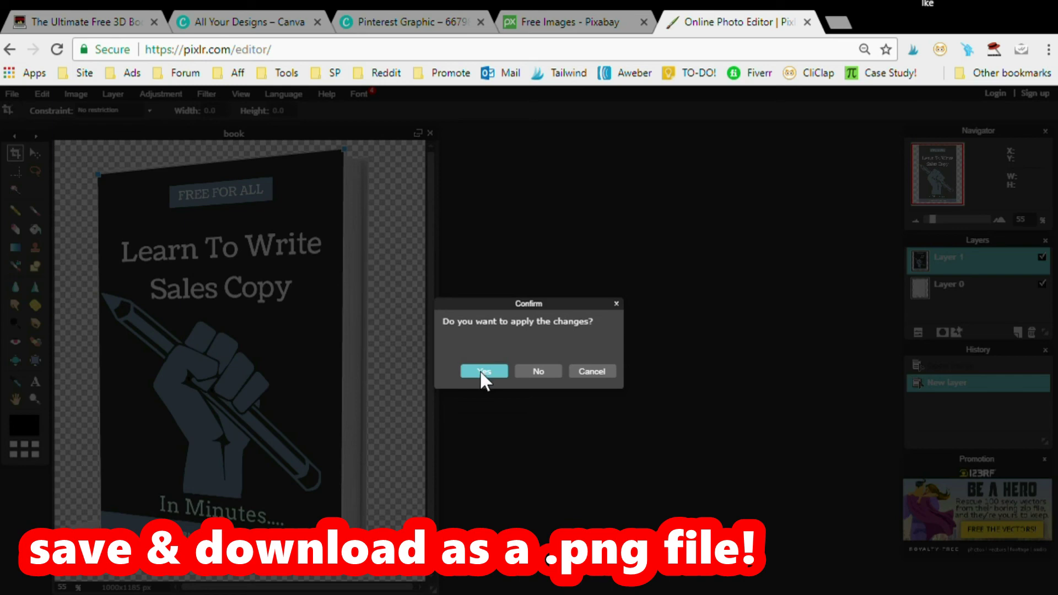
click(479, 370)
- Save the finished mockup as a PNG named bookexample
click(12, 94)
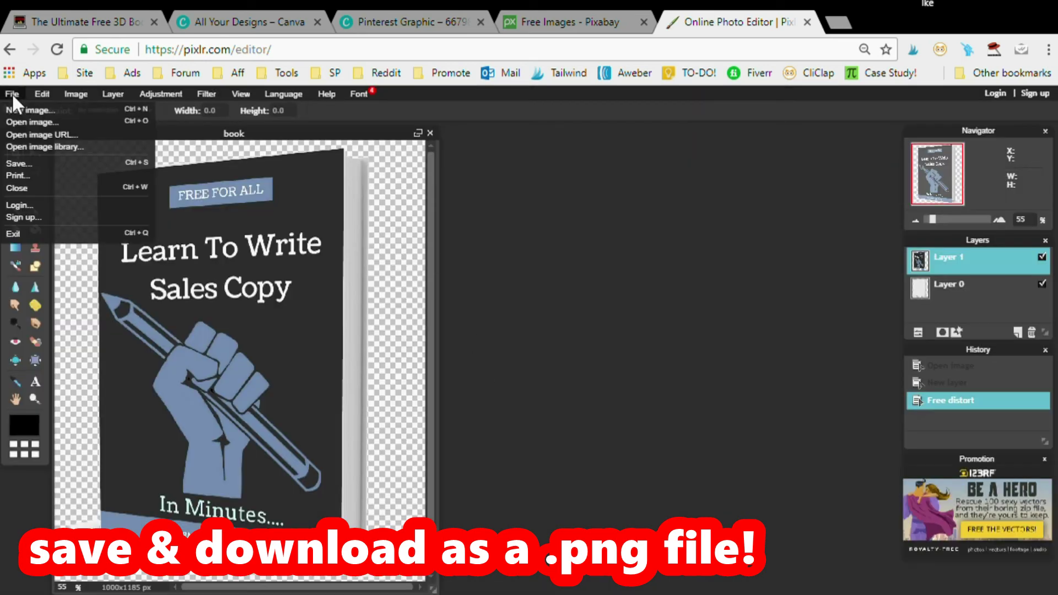
click(9, 160)
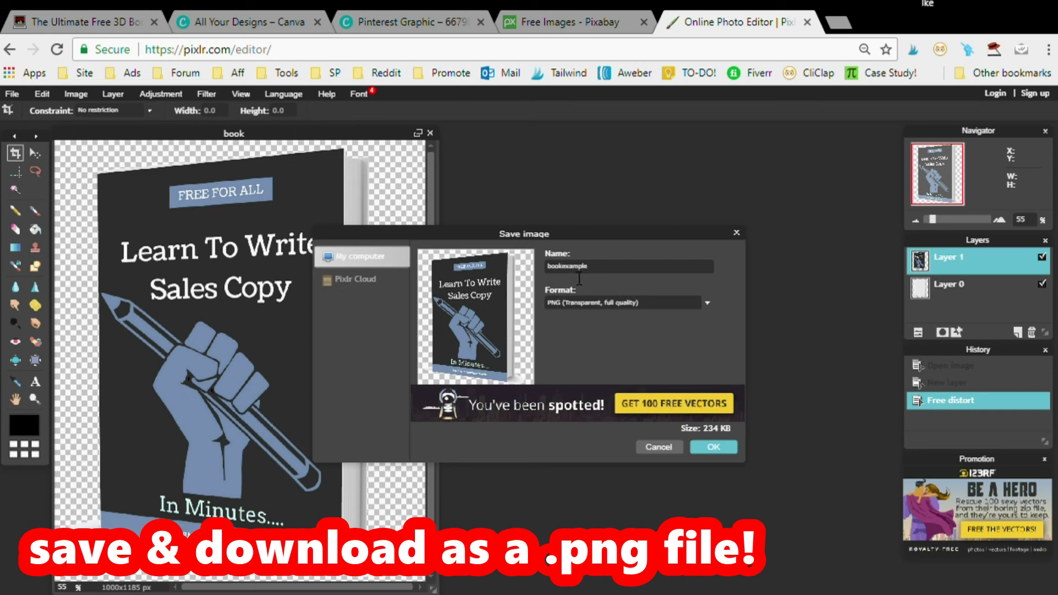
click(716, 447)
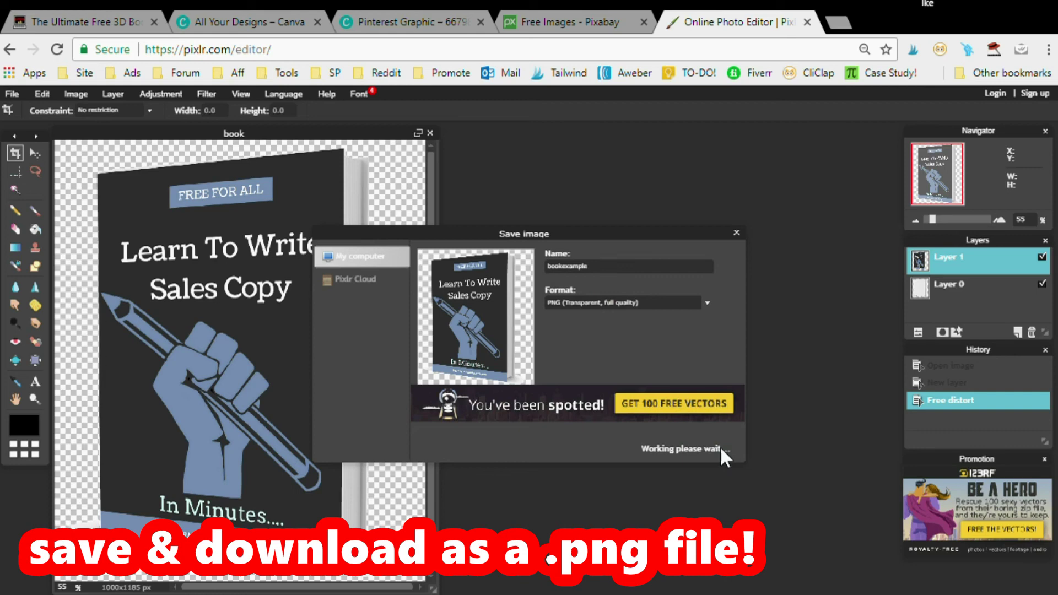